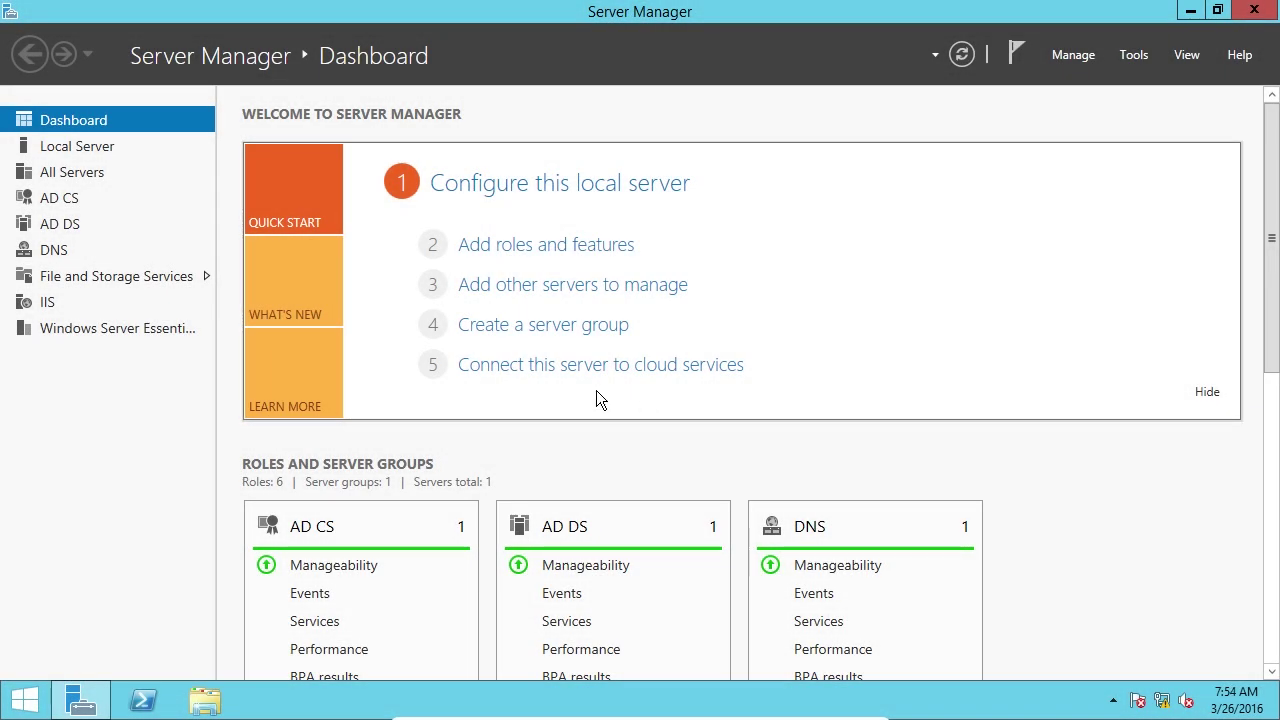
Step: Search the Start screen for Event Viewer and open it
left_click(1133, 56)
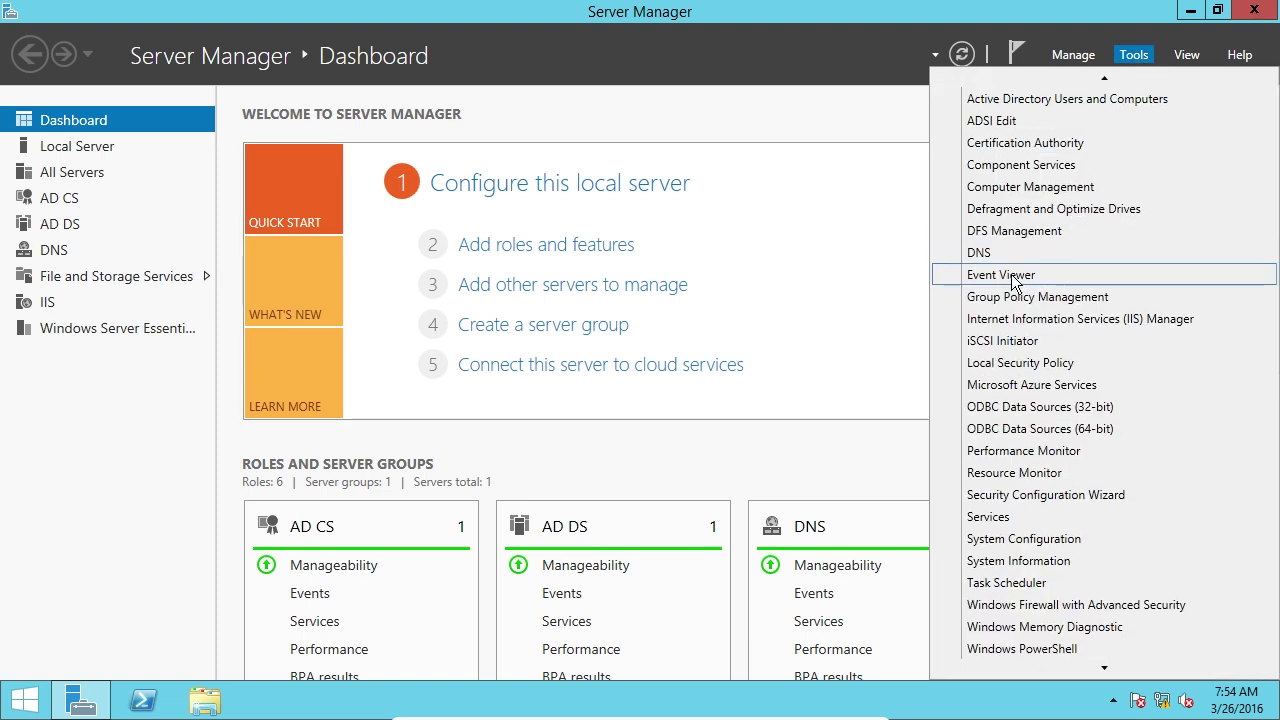
left_click(797, 110)
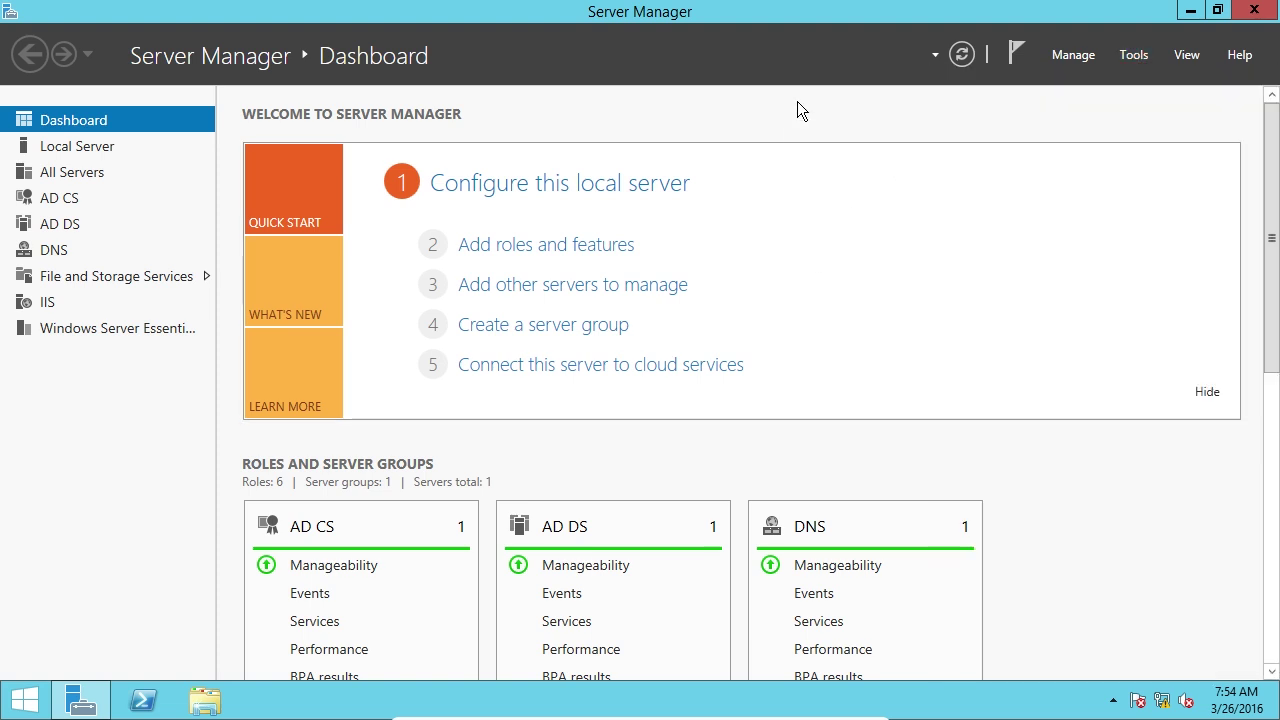
key("super")
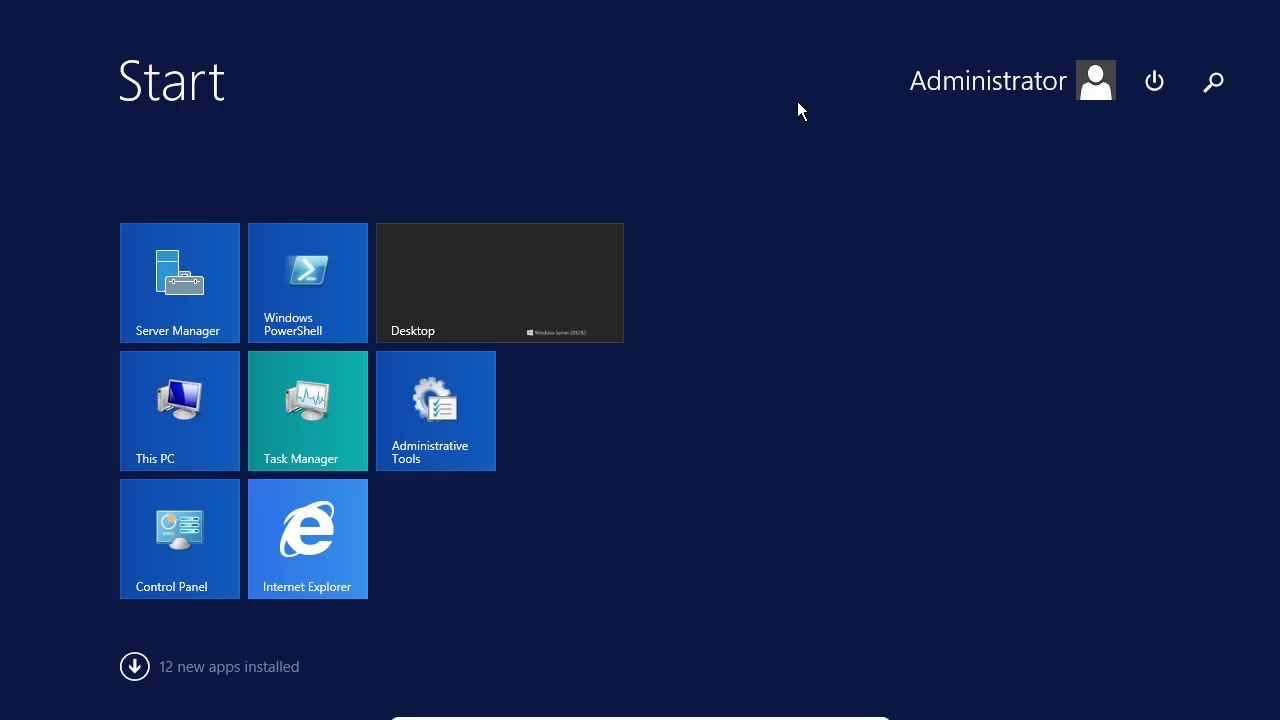
type("W")
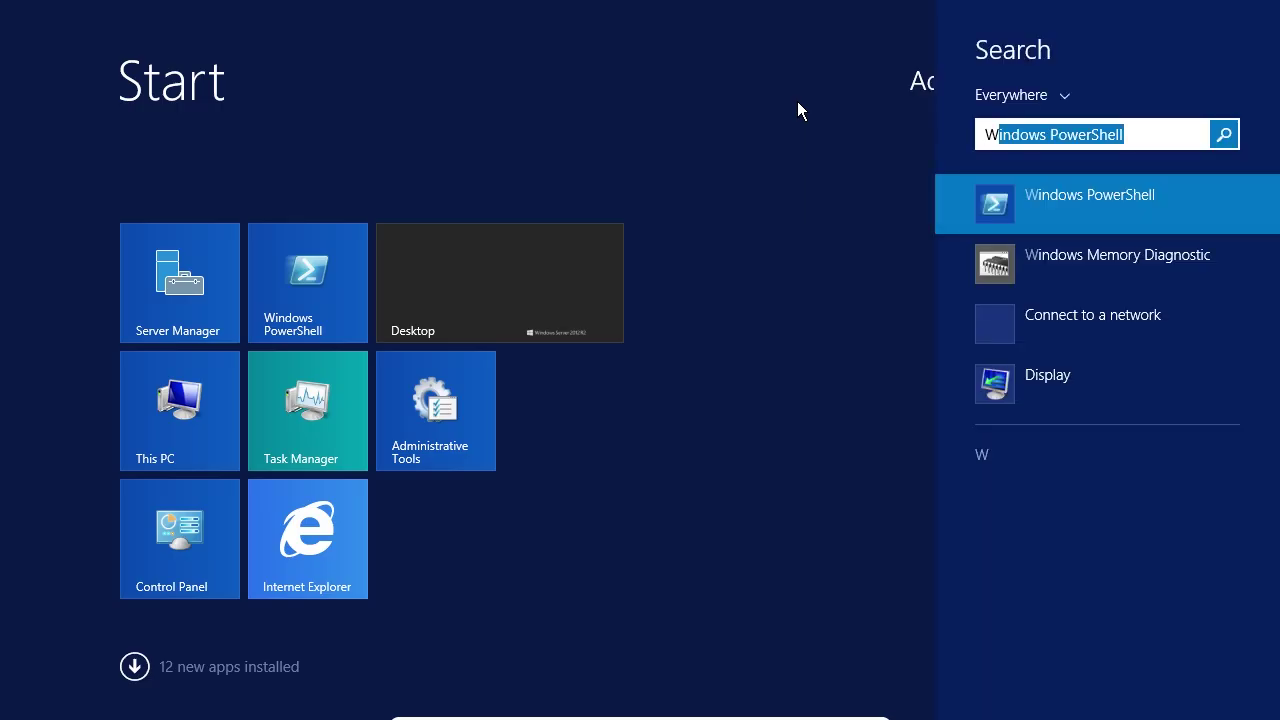
type("in")
key("BackSpace")
key("BackSpace")
key("BackSpace")
key("BackSpace")
type("Event Viewer")
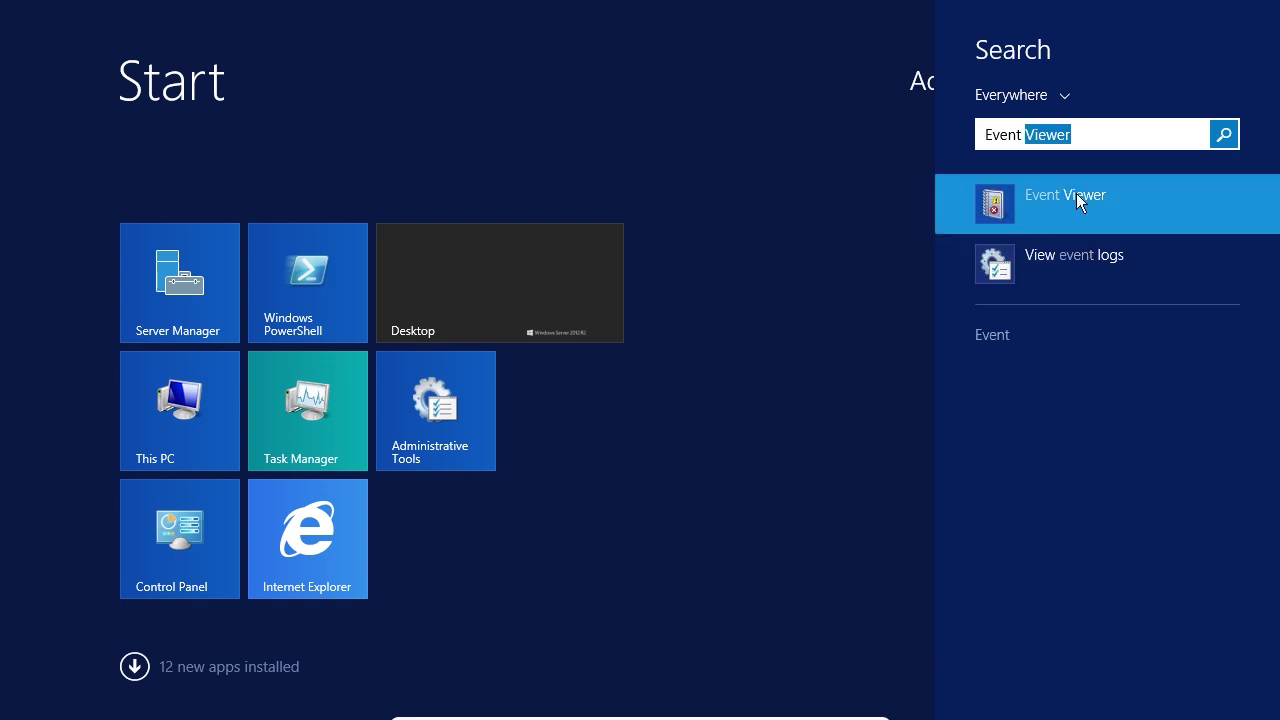
left_click(1145, 226)
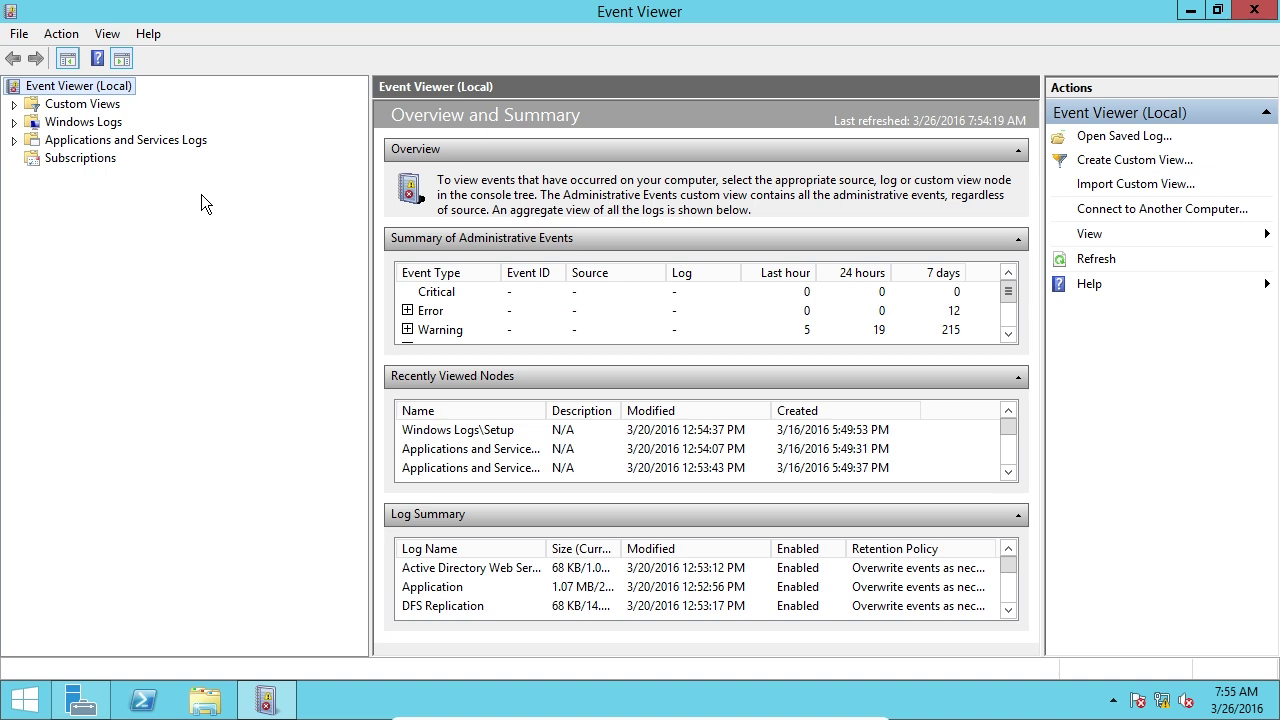
Step: Look through the Custom Views branch and its ServerRoles views, leaving both collapsed when done
left_click(31, 106)
left_click(14, 105)
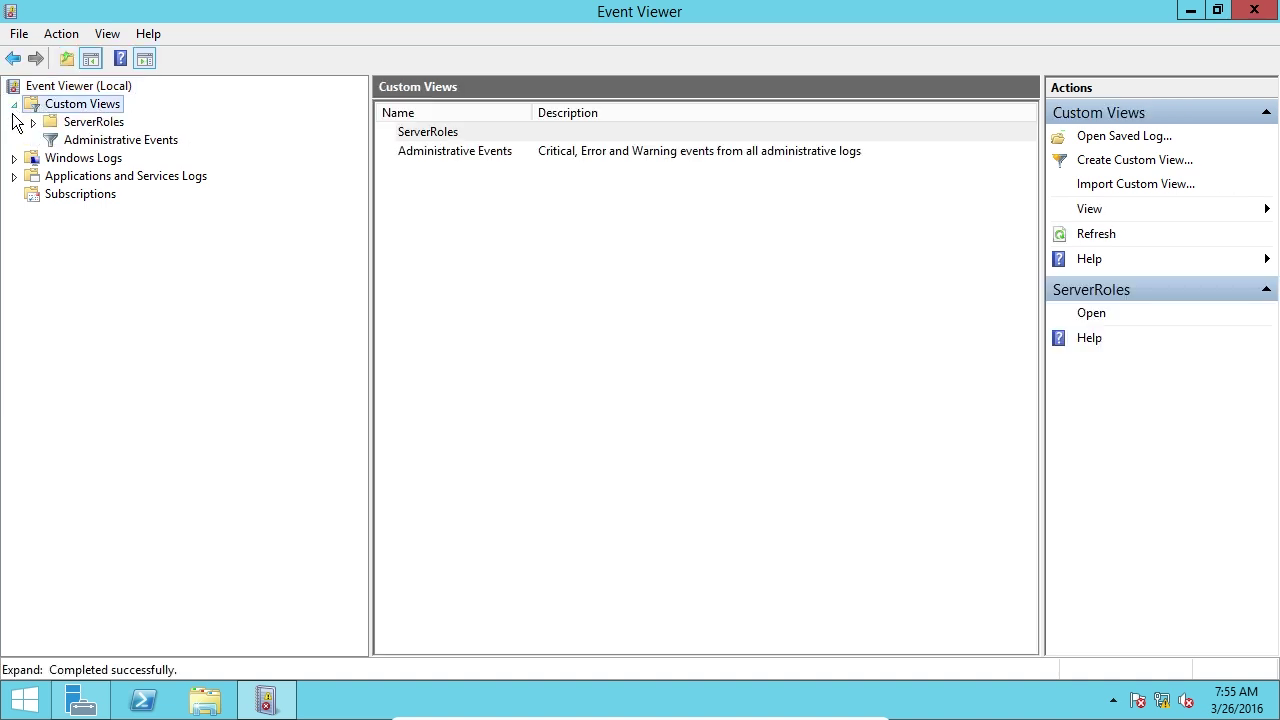
left_click(32, 122)
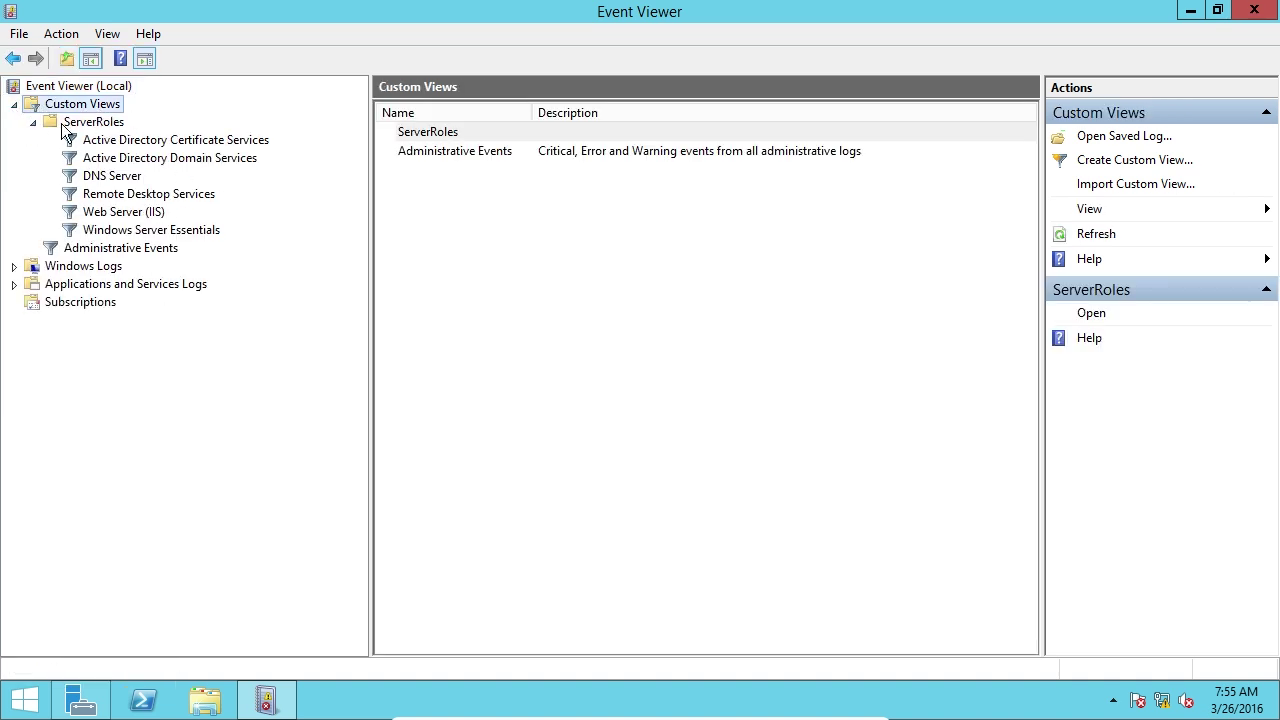
left_click(33, 122)
left_click(14, 105)
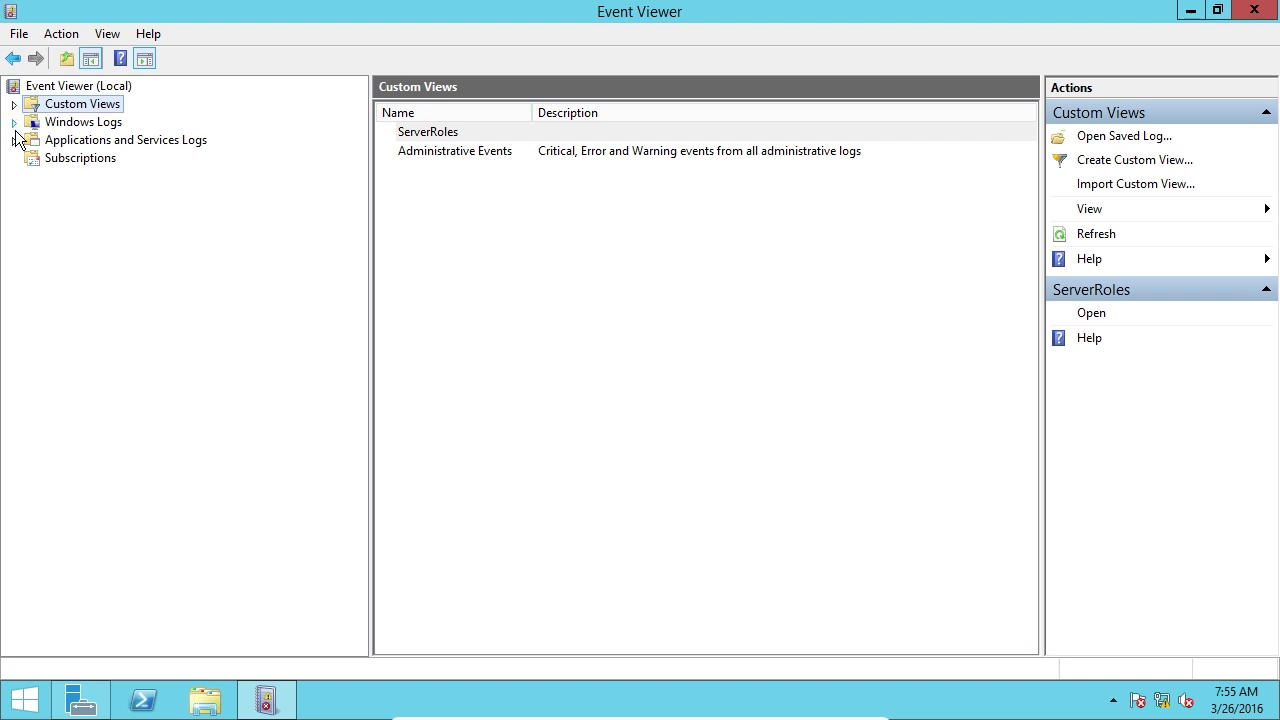
Step: Expand Windows Logs and open the Application log
left_click(76, 124)
left_click(15, 123)
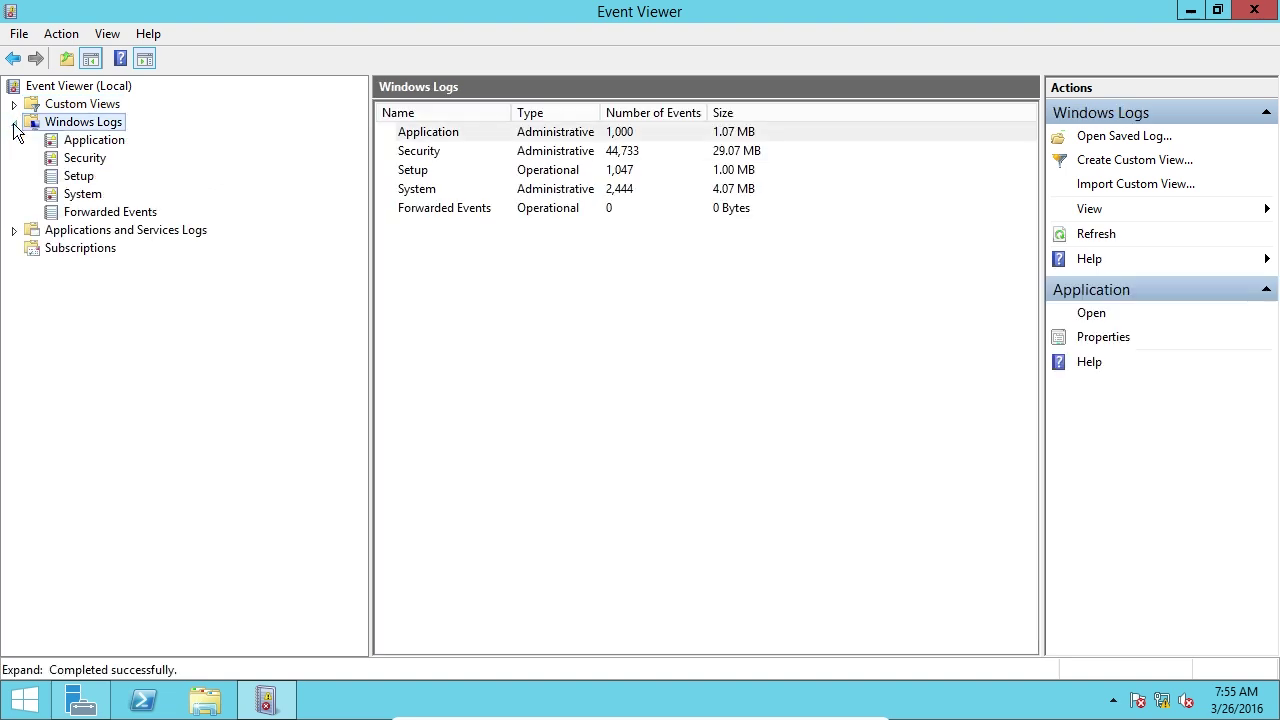
left_click(66, 141)
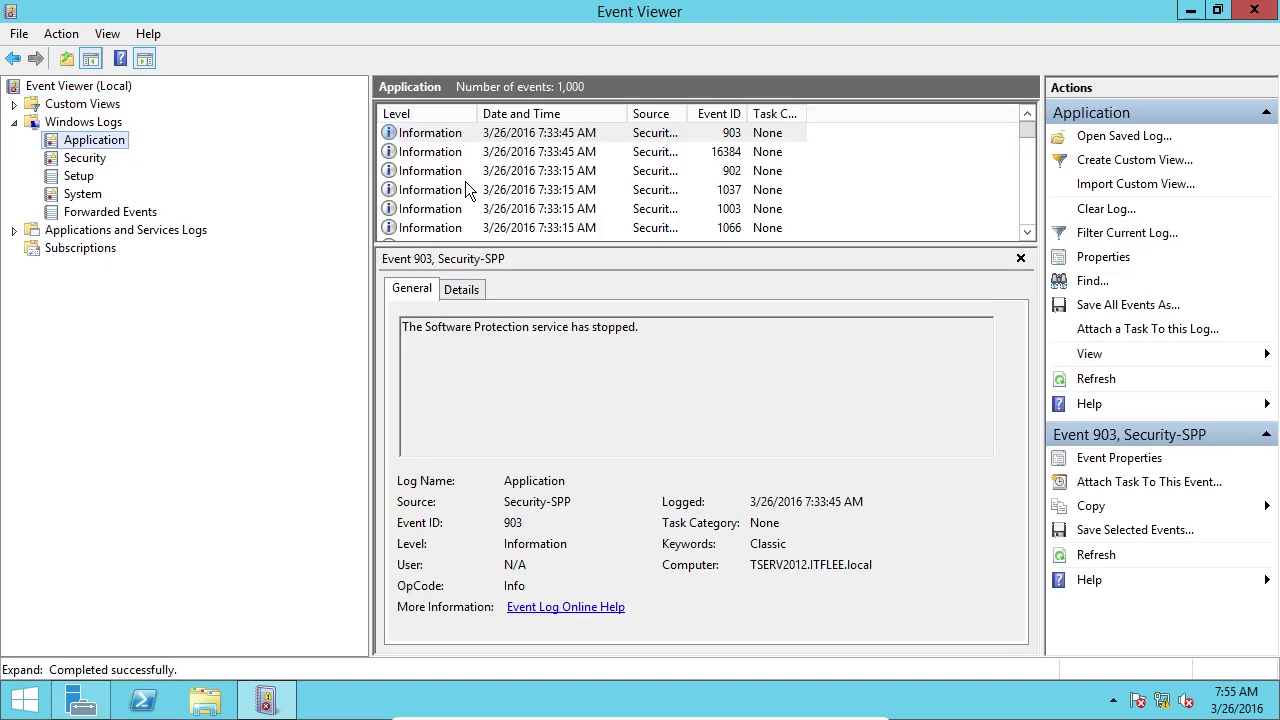
Step: Examine the descriptions of recent Security-SPP events 1037, 902 and 1066 in the Application log
left_click(562, 190)
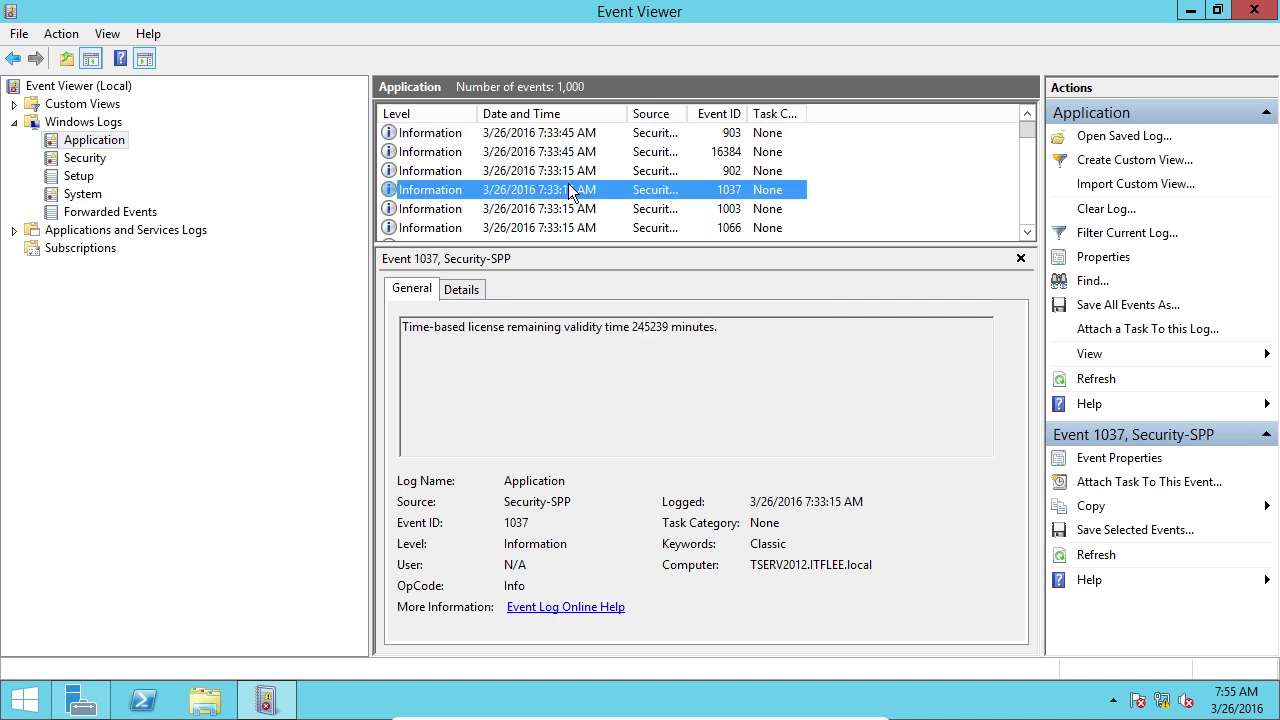
scroll(575, 192, "up", 1)
left_click(572, 192)
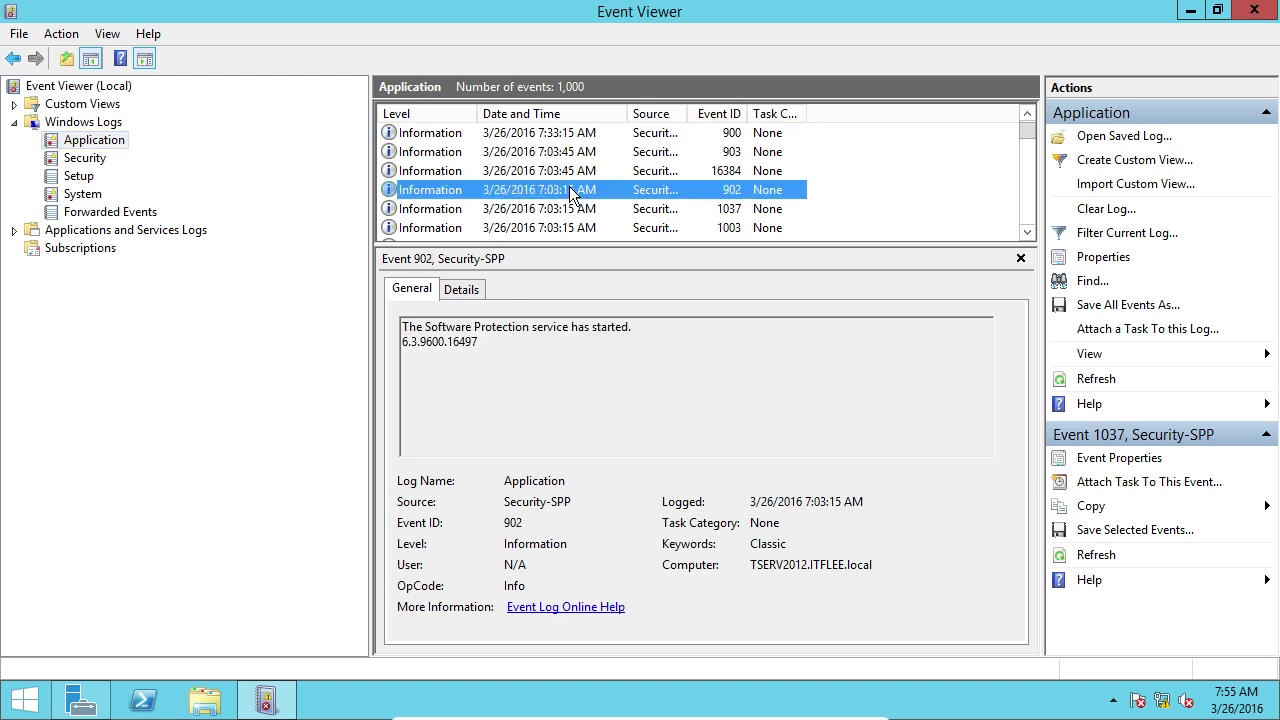
scroll(598, 228, "down", 1)
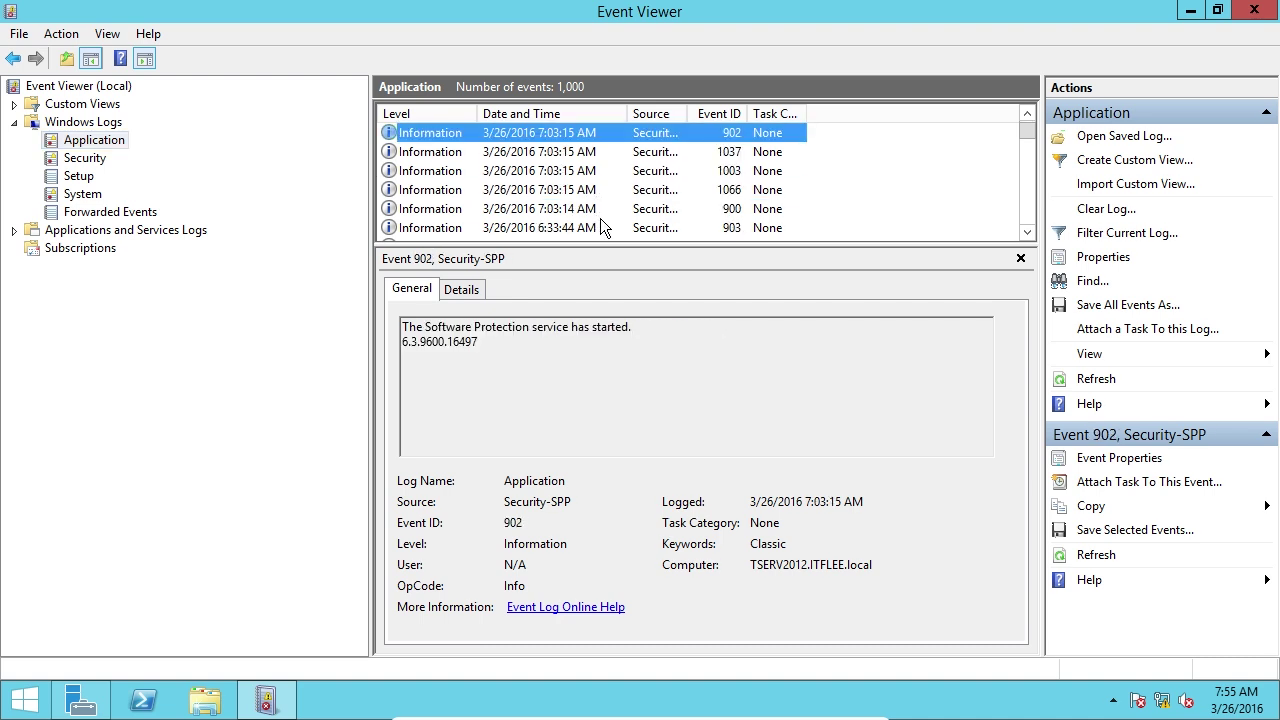
double_click(414, 327)
left_click_drag(432, 327, 630, 327)
left_click(503, 190)
scroll(983, 395, "down", 3)
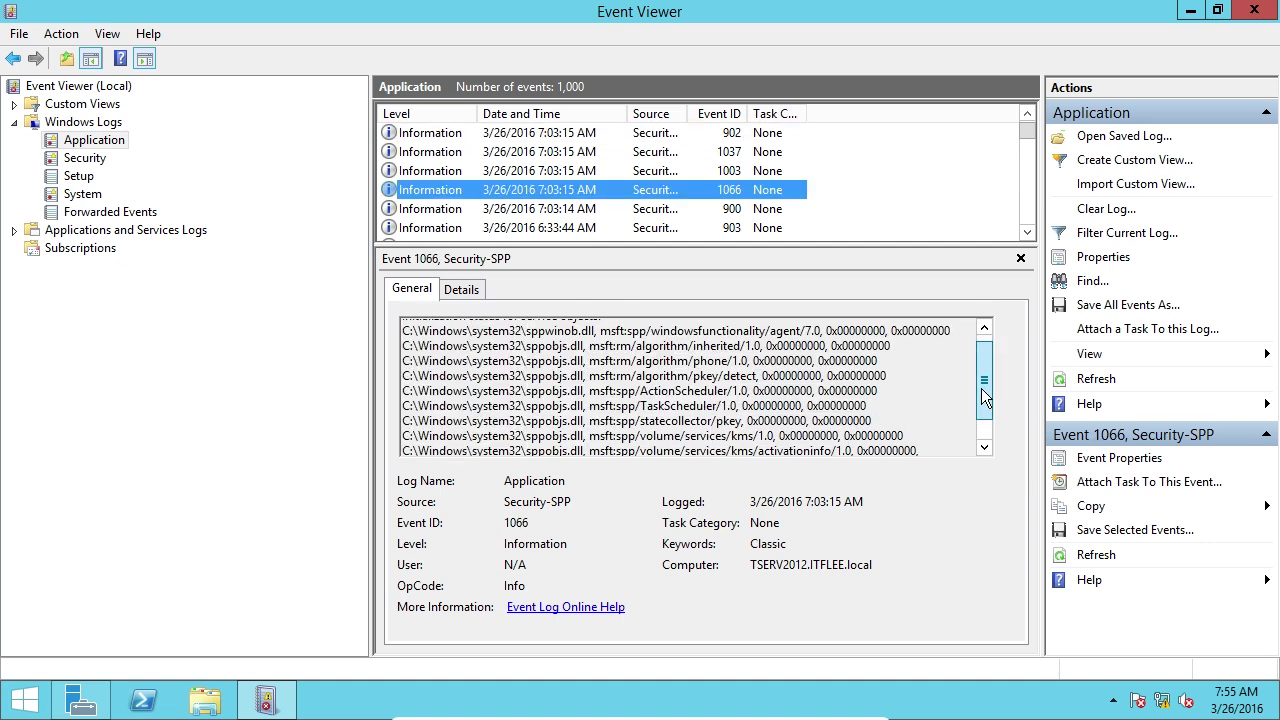
Step: Examine the older ESENT events 102 and 325 from 3/20/2016, including the process named in the description
left_click_drag(1030, 131, 1030, 157)
left_click(752, 186)
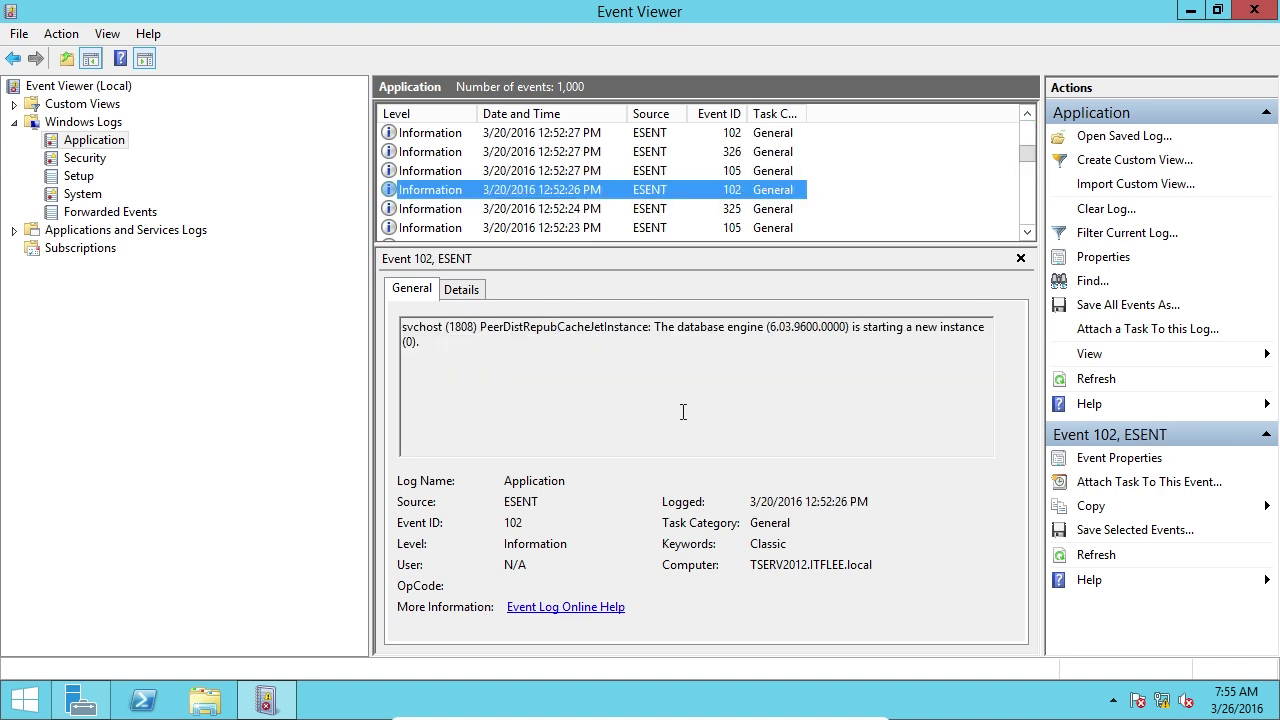
double_click(418, 327)
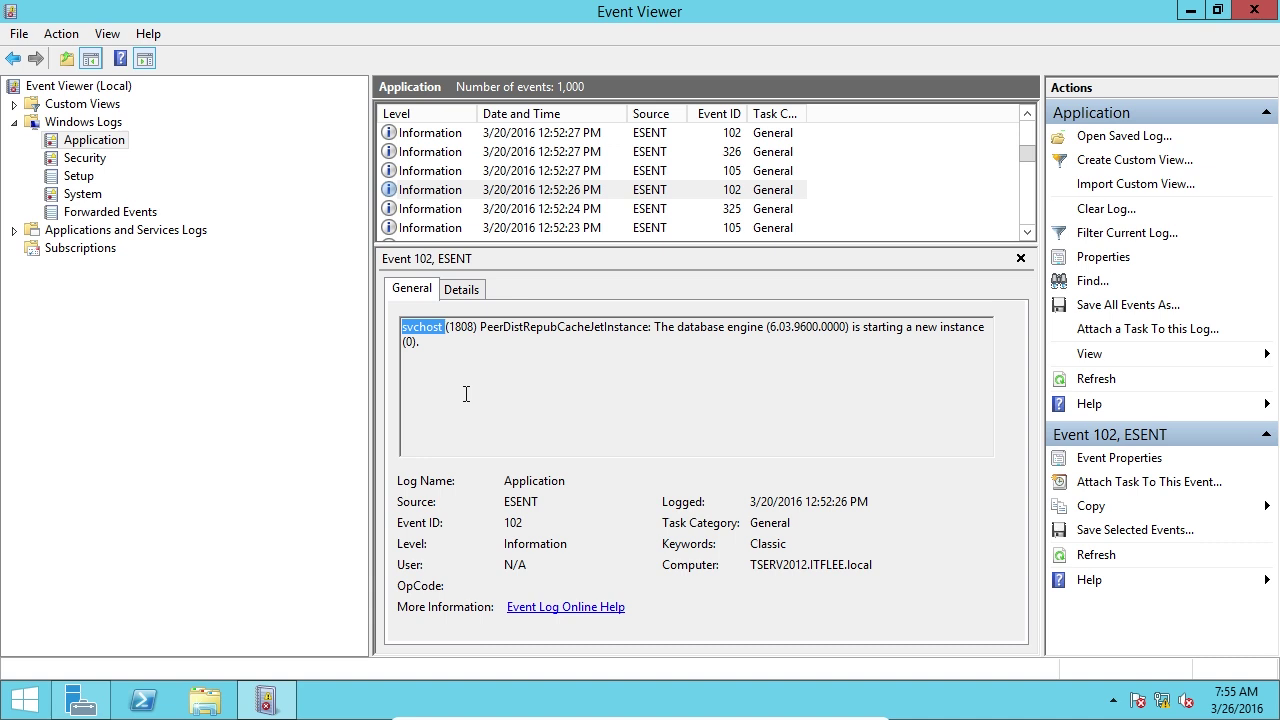
left_click(470, 208)
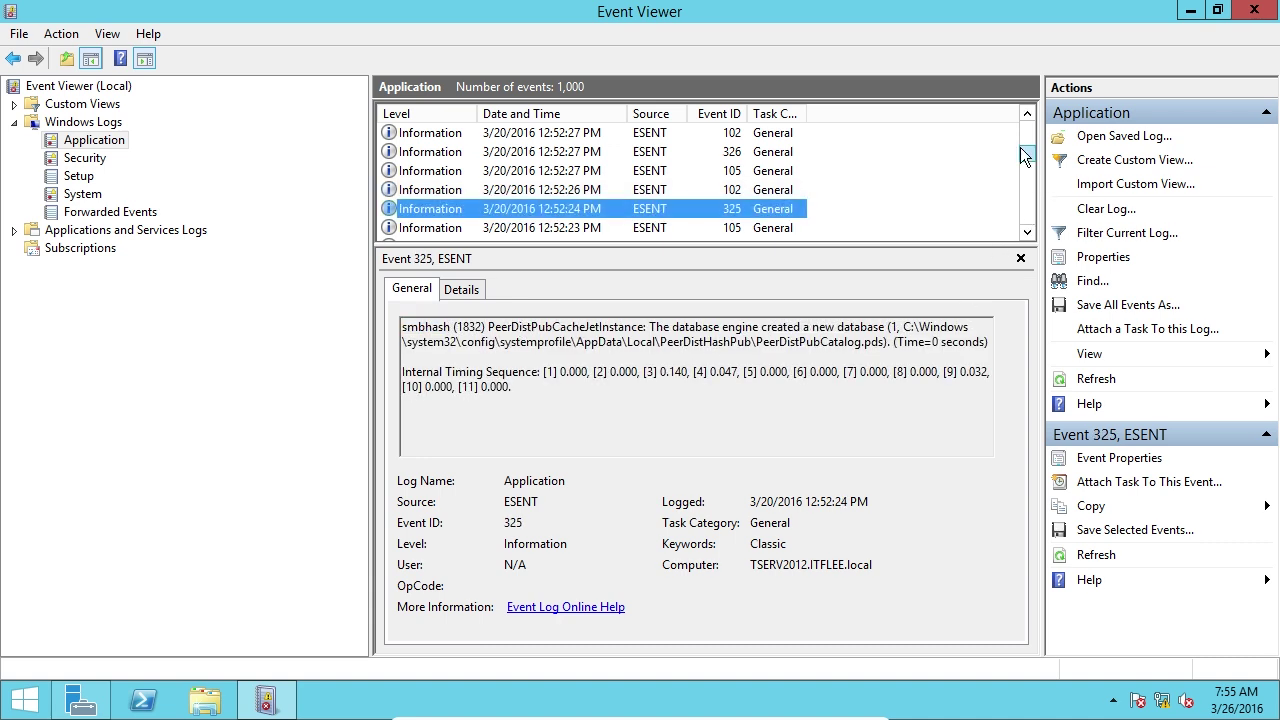
Step: Find an earlier warning in the Application log and read Winlogon event 6005 from 3/20/2016 12:01:21 PM
left_click_drag(1024, 156, 1024, 163)
left_click(539, 152)
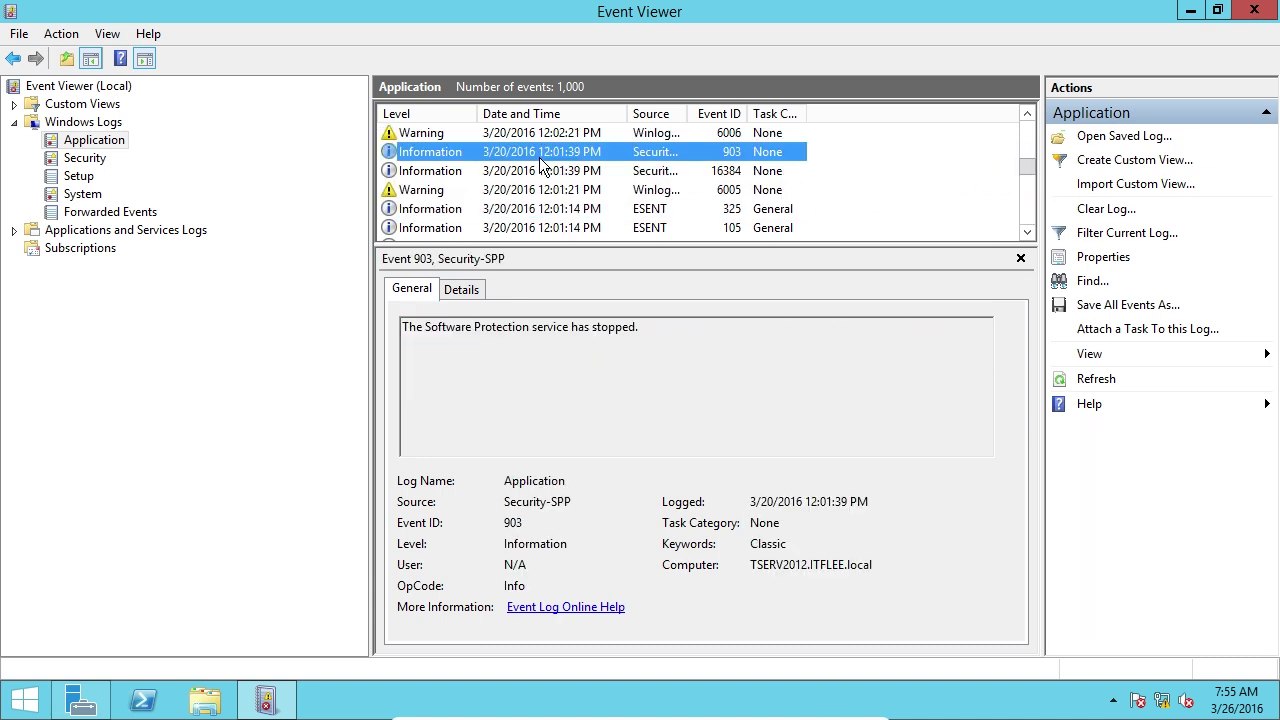
left_click(543, 192)
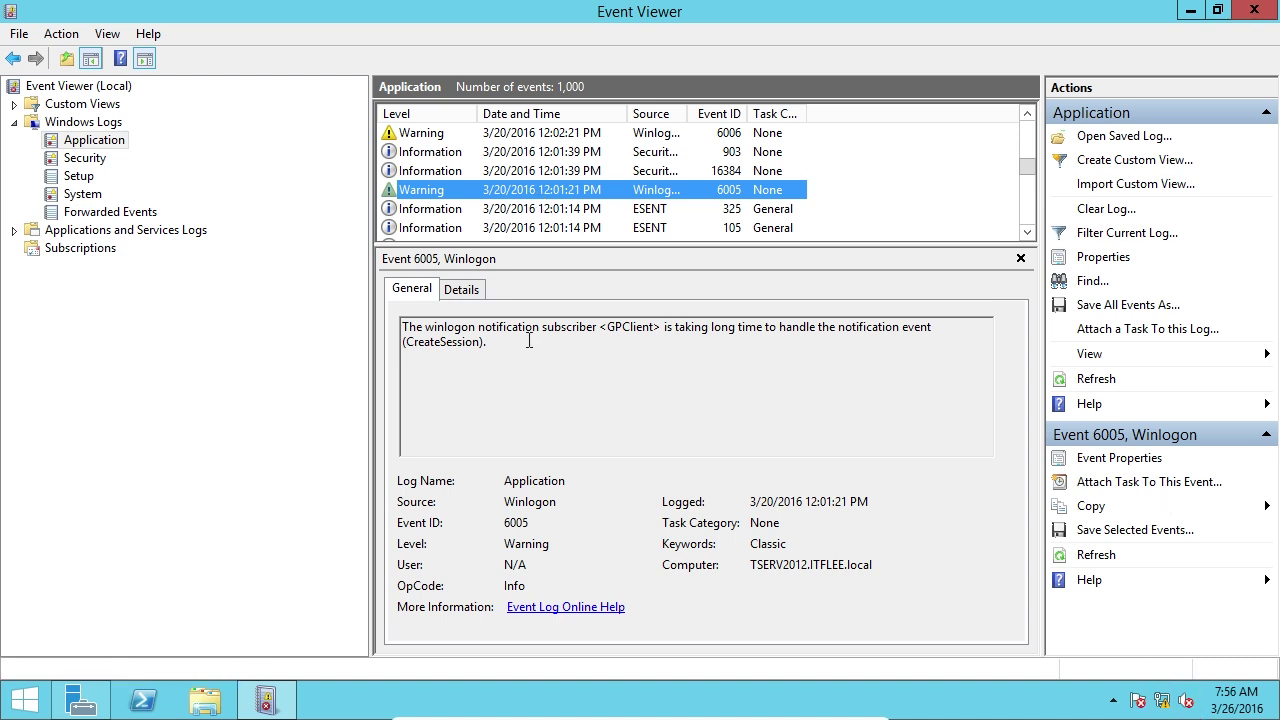
Step: Return to the newest Application log entries and view Security-SPP event 16384
left_click(683, 151)
scroll(780, 200, "up", 4)
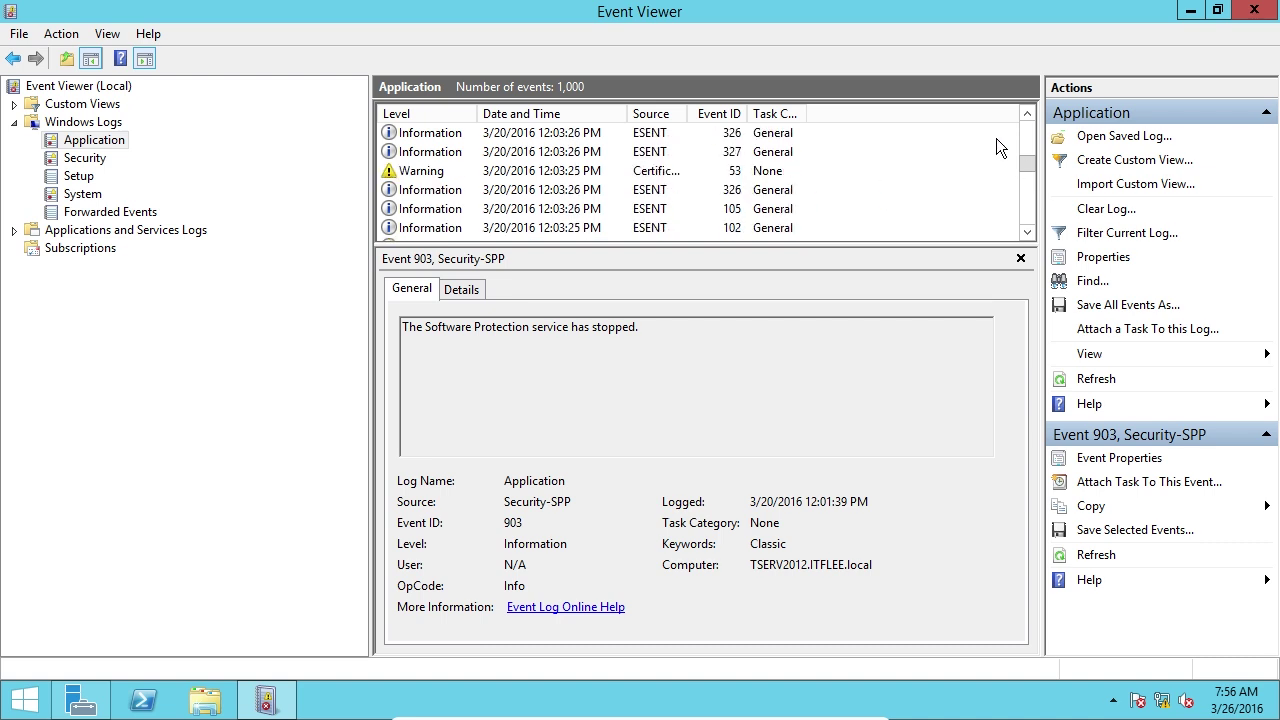
scroll(997, 155, "up", 5)
left_click(601, 151)
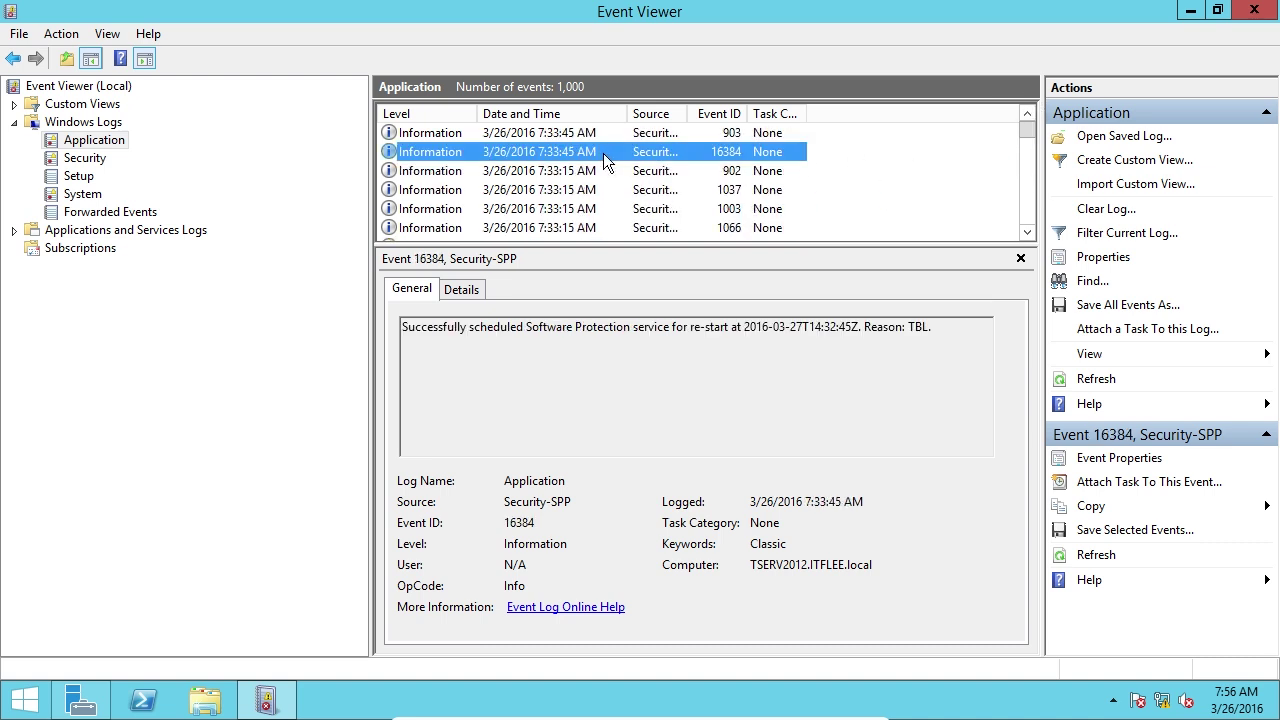
Step: Open the Security log and enlarge its event list by lowering the divider above the event details
left_click(85, 160)
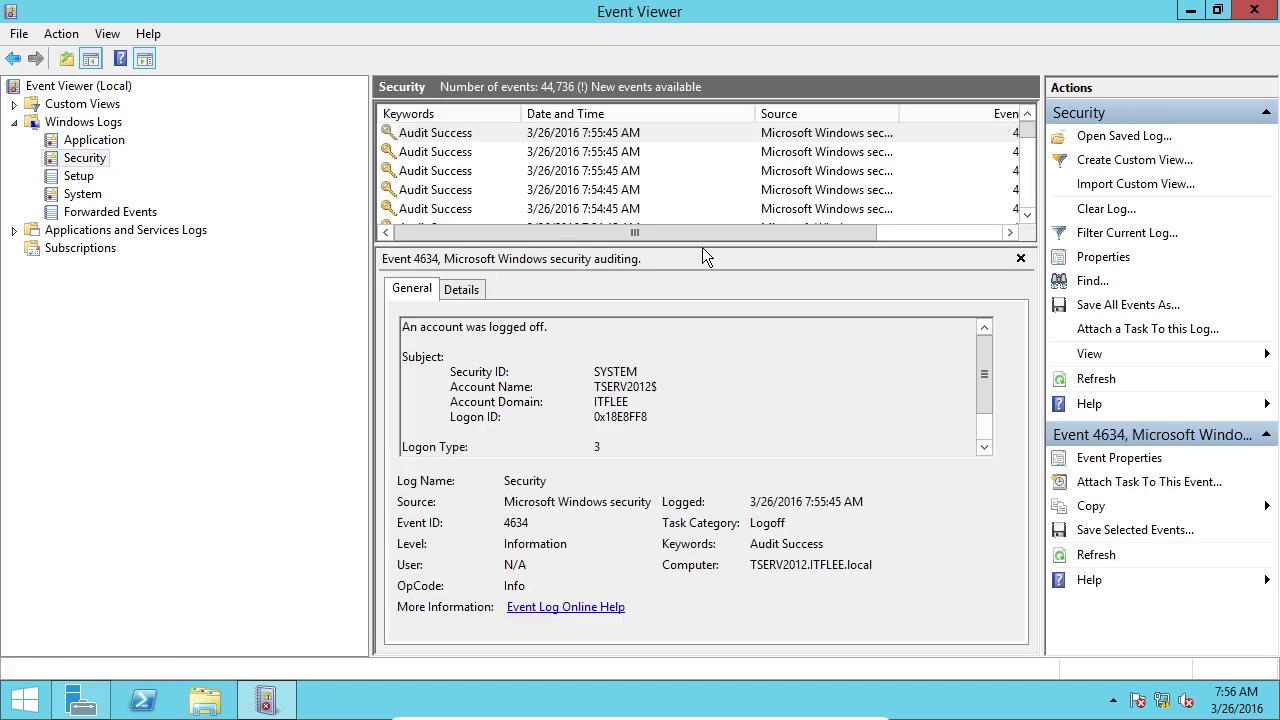
left_click_drag(706, 243, 696, 336)
Step: Select the 3/26/2016 7:53:45 AM logoff event 4634 and examine the account name in its description
left_click(507, 159)
left_click(626, 248)
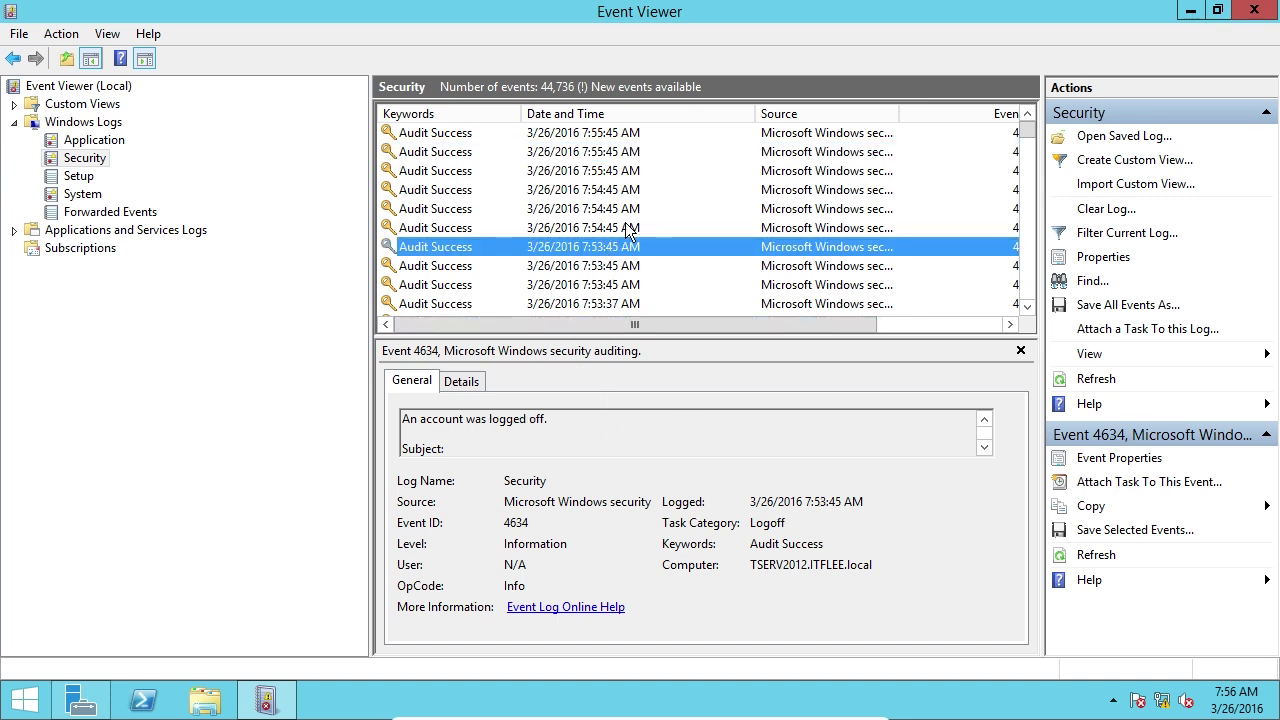
left_click(453, 419)
scroll(453, 419, "down", 1)
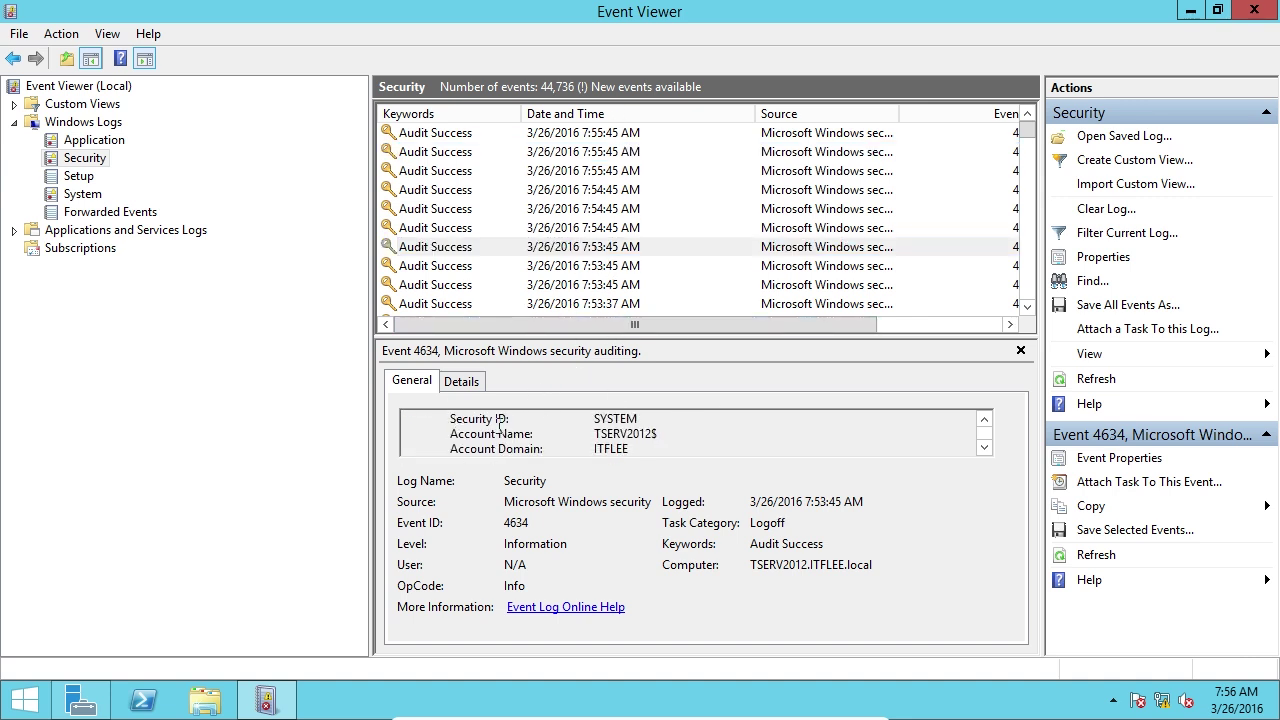
scroll(507, 427, "up", 1)
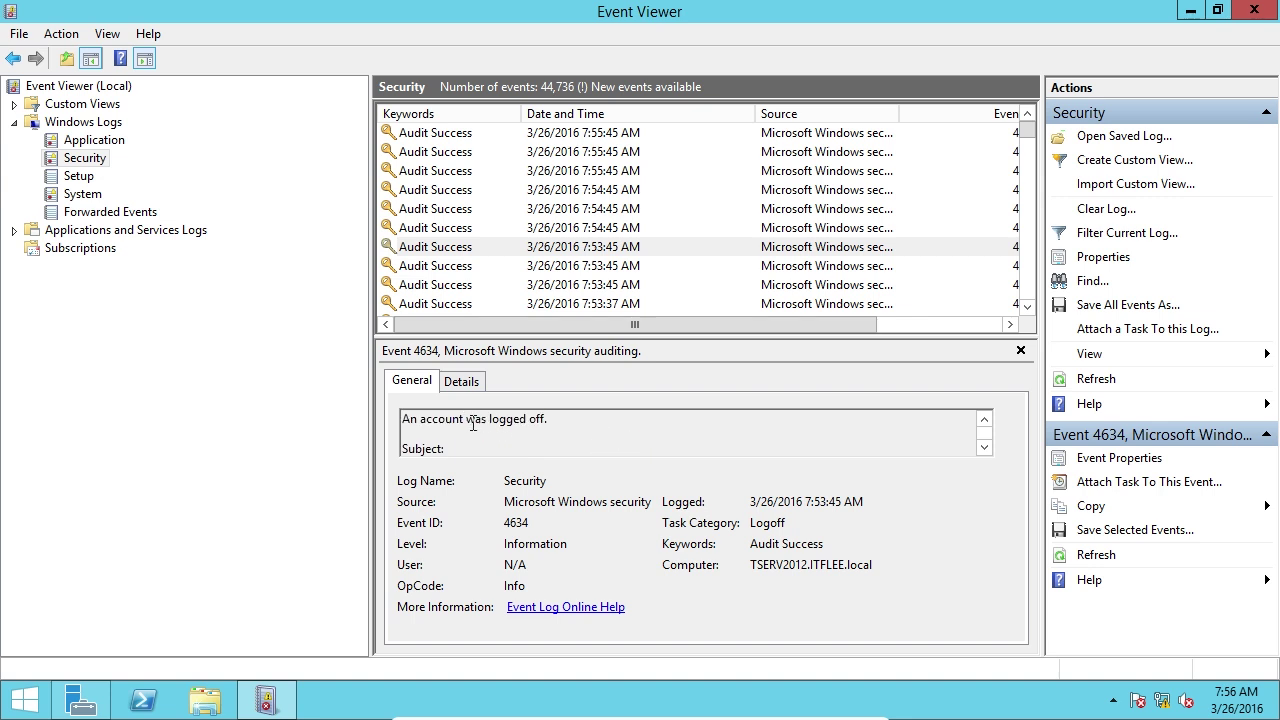
scroll(490, 425, "down", 1)
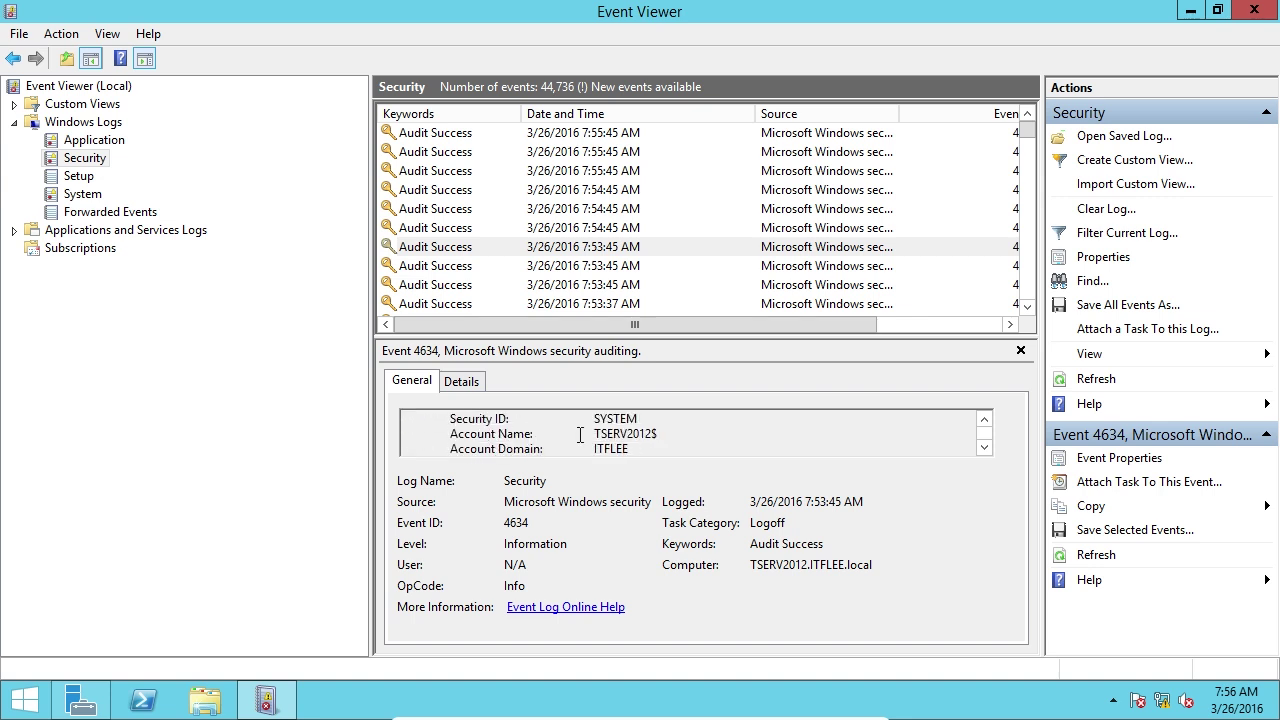
left_click_drag(599, 434, 650, 437)
double_click(650, 437)
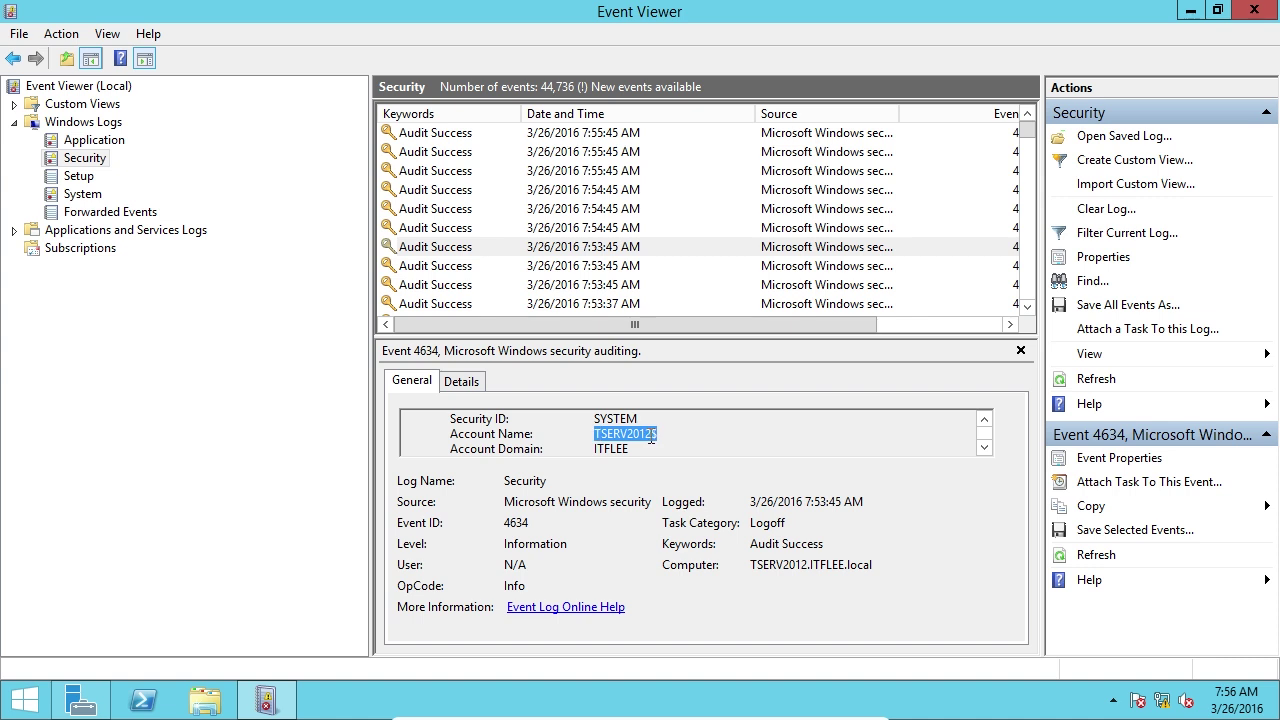
left_click(652, 437)
double_click(656, 437)
Step: Read the logon ID, logon type and closing explanation in the logoff event's description
scroll(660, 434, "down", 1)
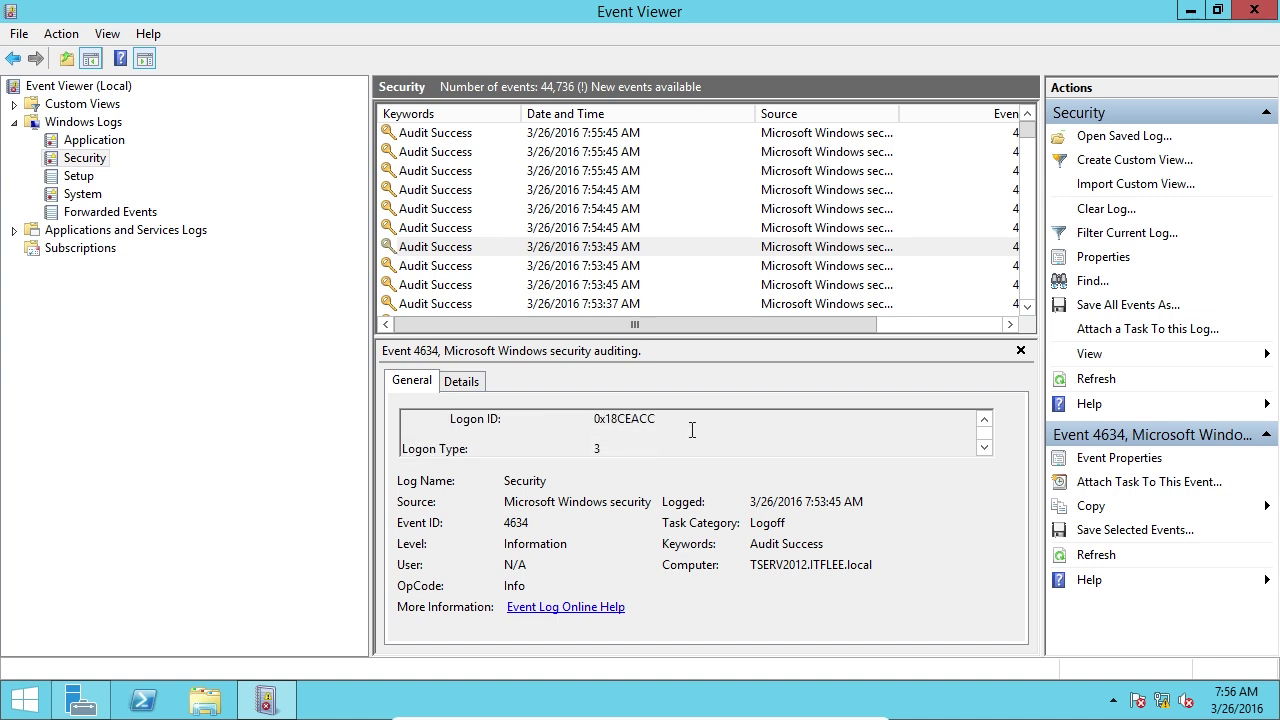
scroll(692, 432, "down", 1)
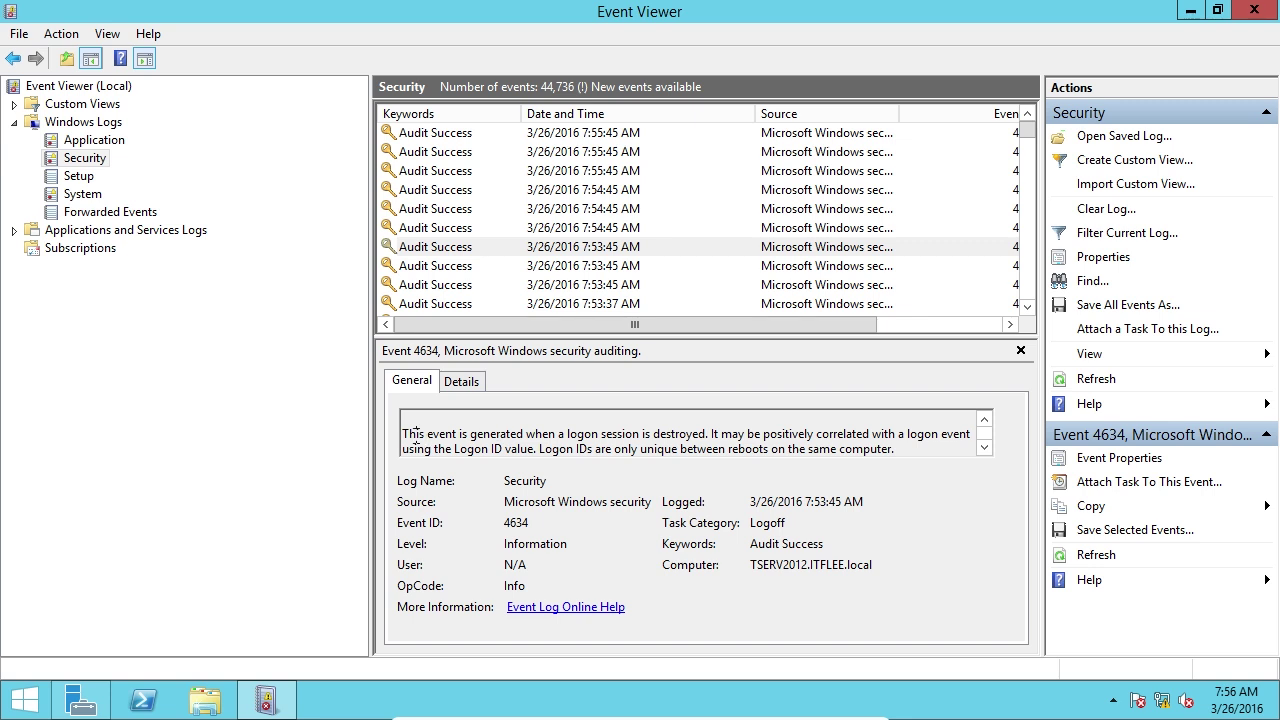
left_click_drag(402, 434, 912, 449)
left_click(624, 432)
scroll(684, 440, "up", 3)
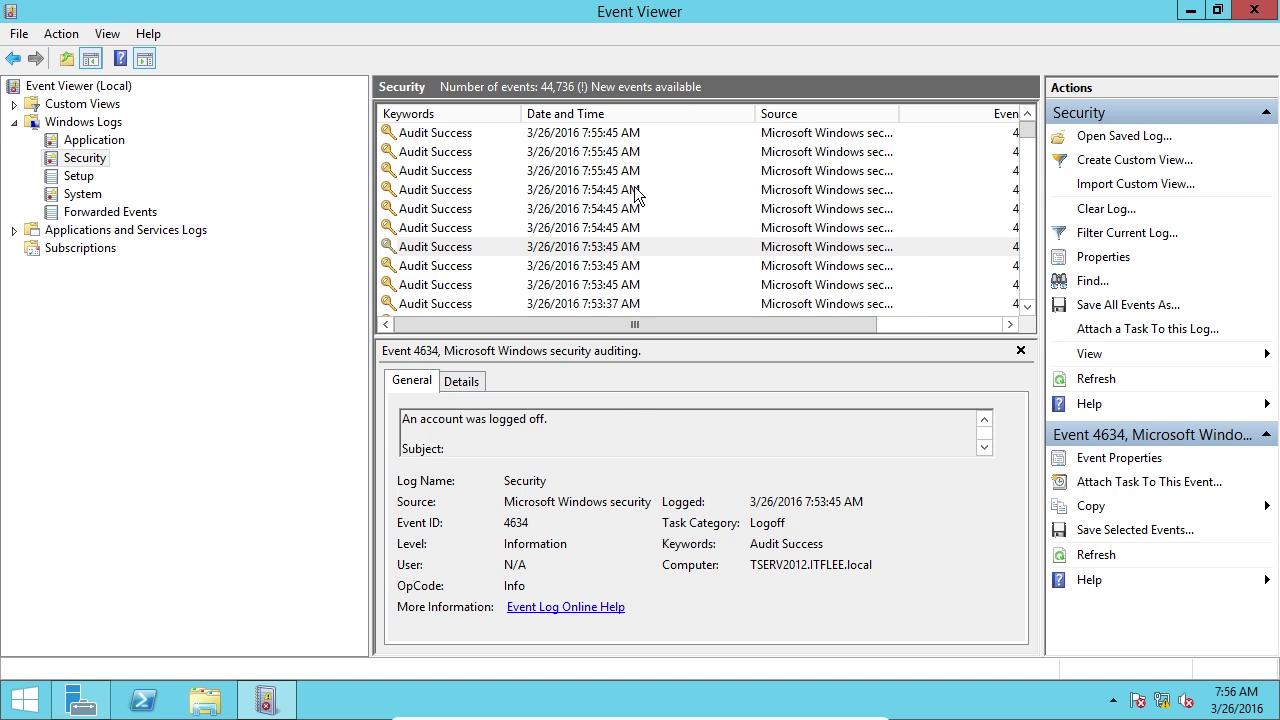
Step: Examine the 3/26/2016 7:54:45 AM logon event 4624 and the special logon event 4672
left_click(771, 209)
left_click(711, 421)
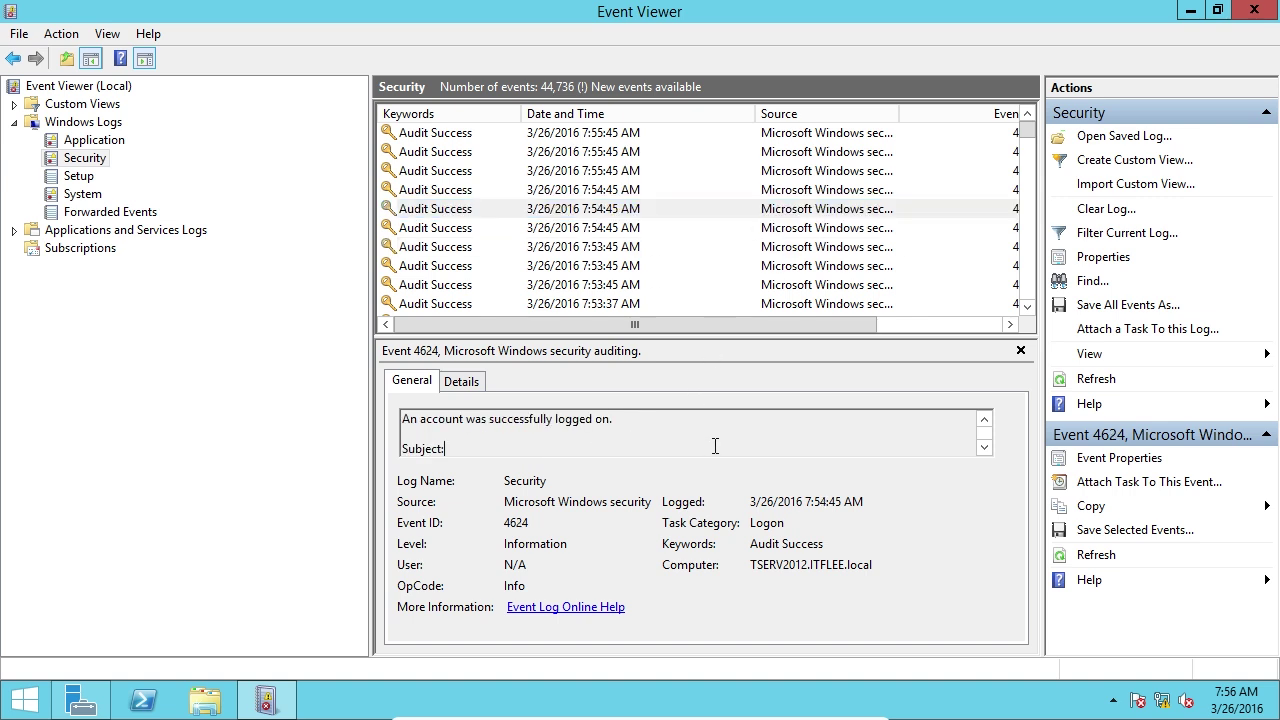
scroll(715, 432, "down", 3)
scroll(718, 443, "down", 4)
left_click(698, 228)
Step: Browse older Security log entries back to 3/23/2016, and refresh the event list
scroll(672, 285, "down", 3)
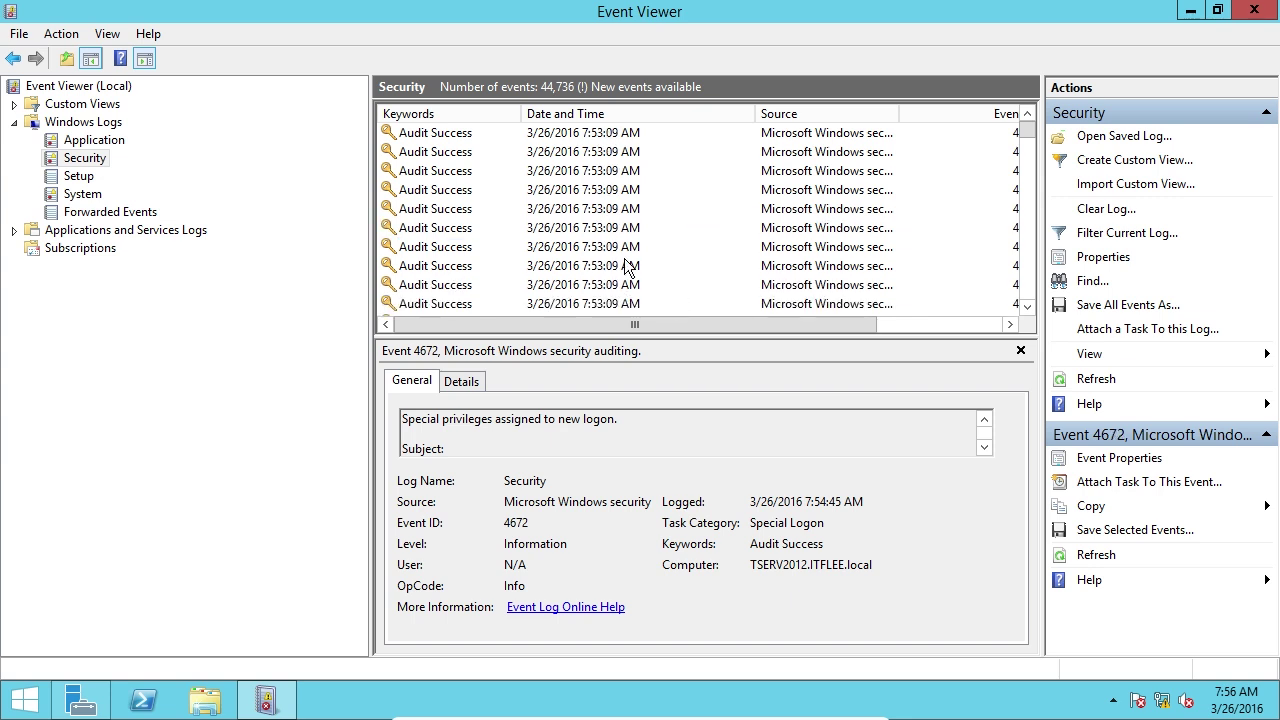
left_click(586, 265)
left_click_drag(1027, 132, 1027, 172)
left_click(730, 248)
scroll(730, 256, "down", 3)
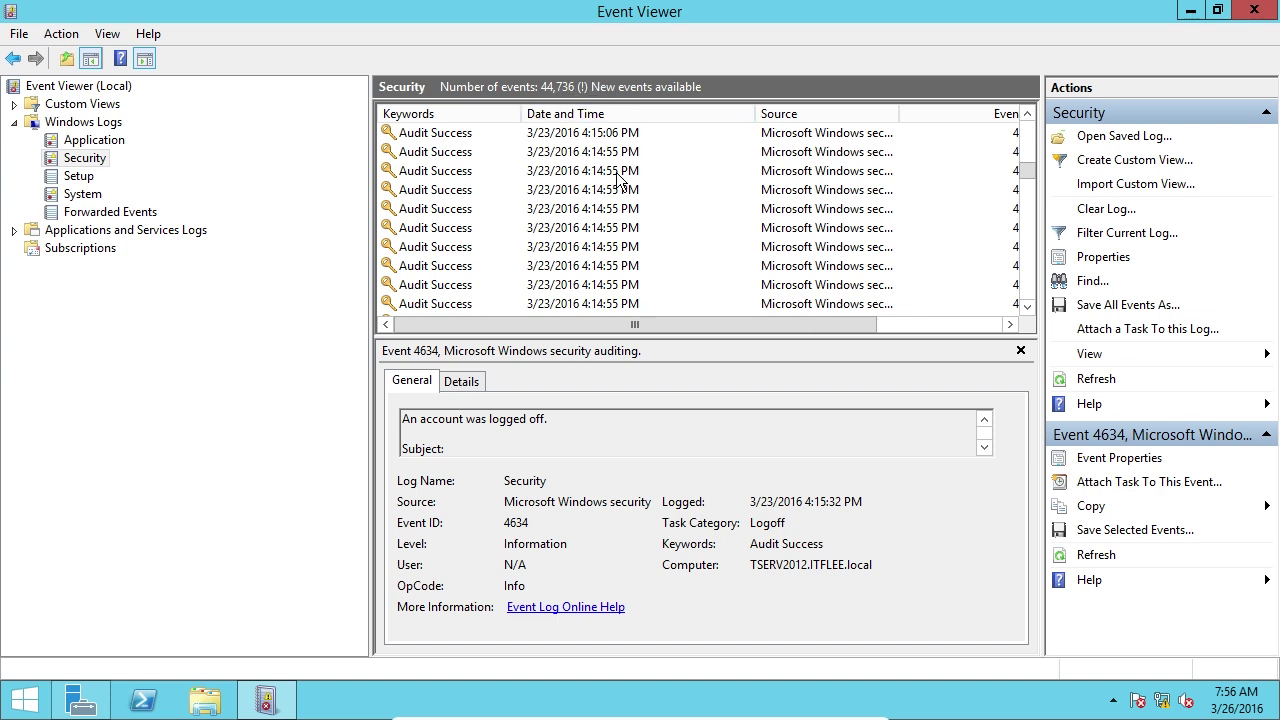
key("F5")
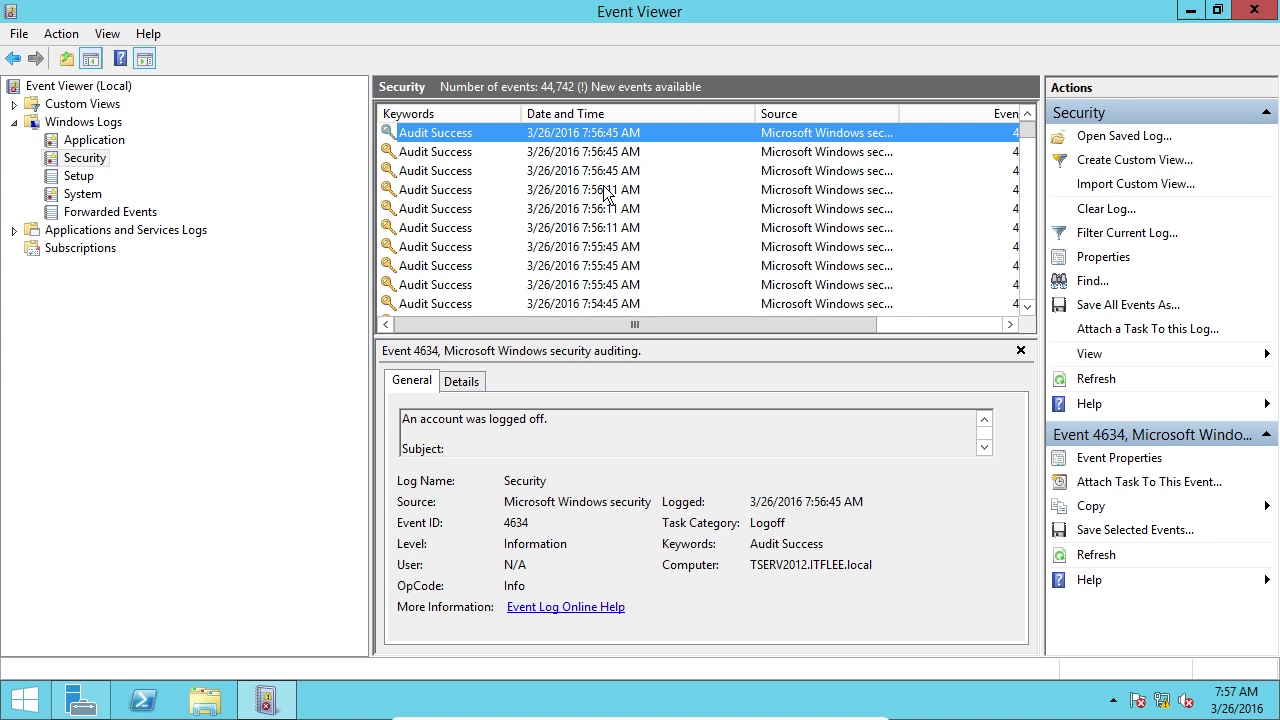
Step: Refresh the Security log and look through the newest 3/26/2016 7:56:58 AM audit success events
key("F5")
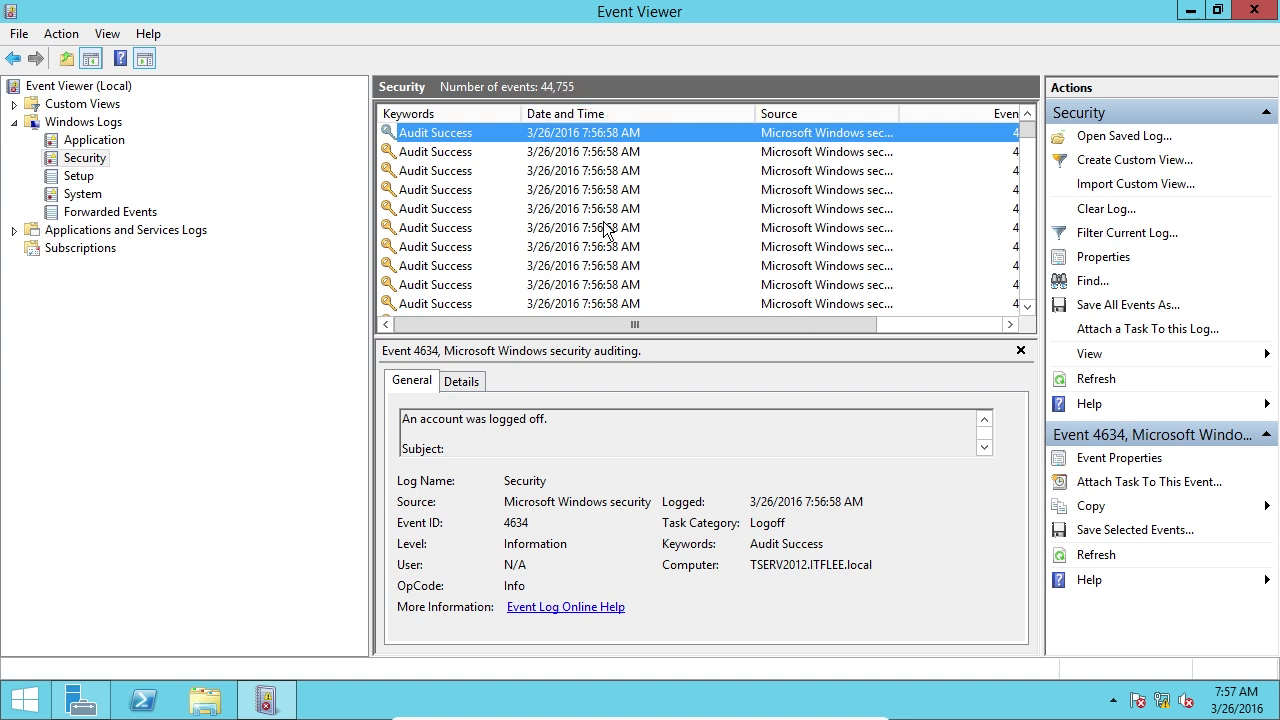
left_click(636, 153)
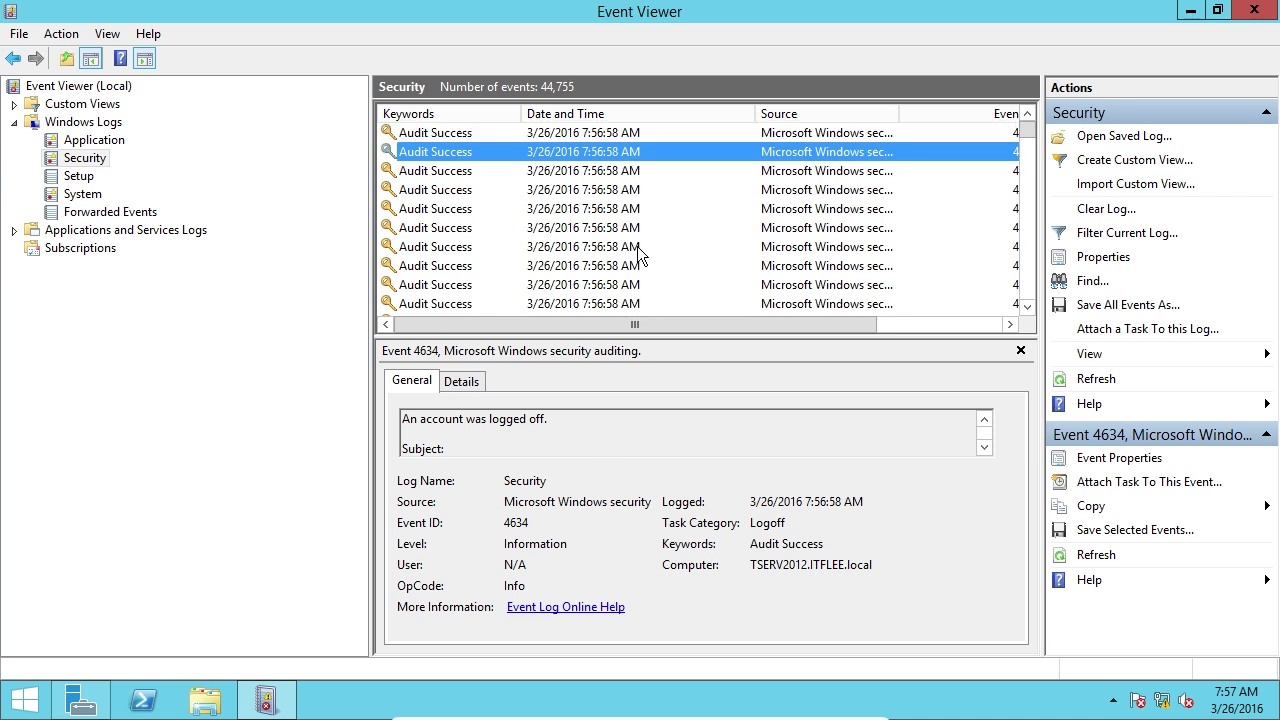
left_click(632, 192)
left_click(622, 232)
scroll(640, 285, "down", 2)
left_click(648, 250)
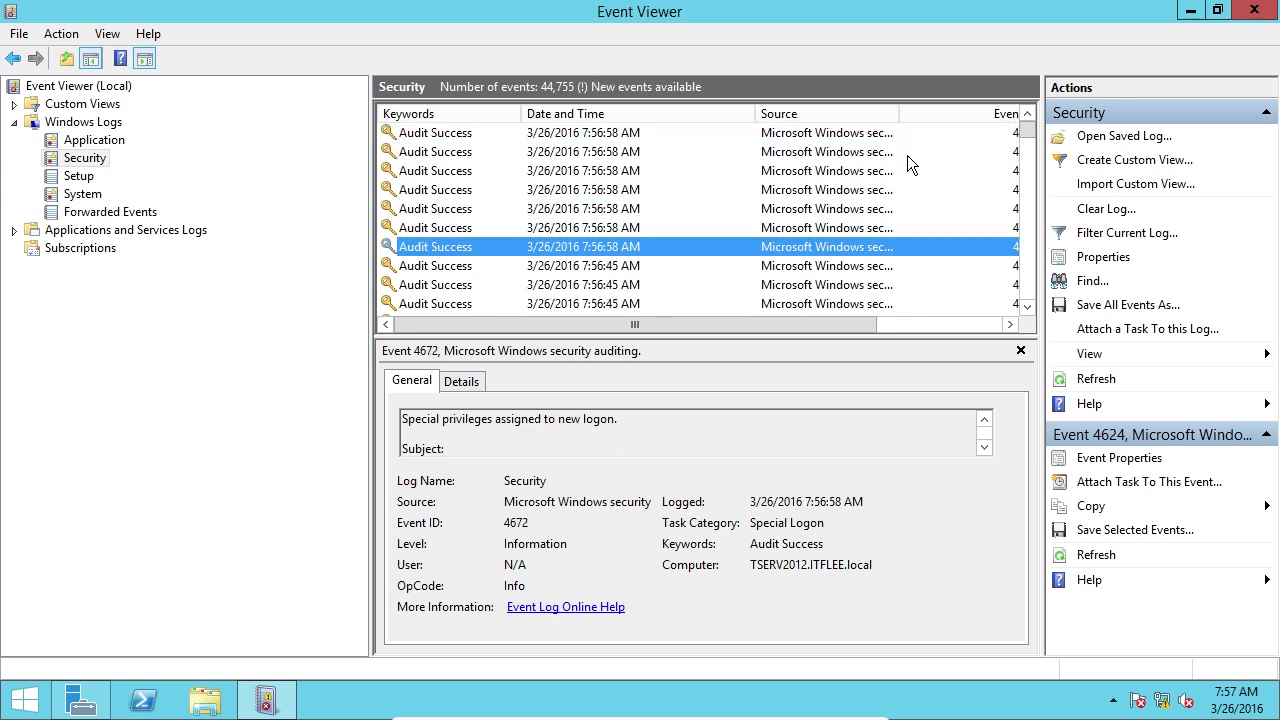
Step: Read the description of the 3/26/2016 7:56:58 AM special logon event 4672, and select the 7:56:45 AM logoff event 4634
scroll(640, 240, "down", 1)
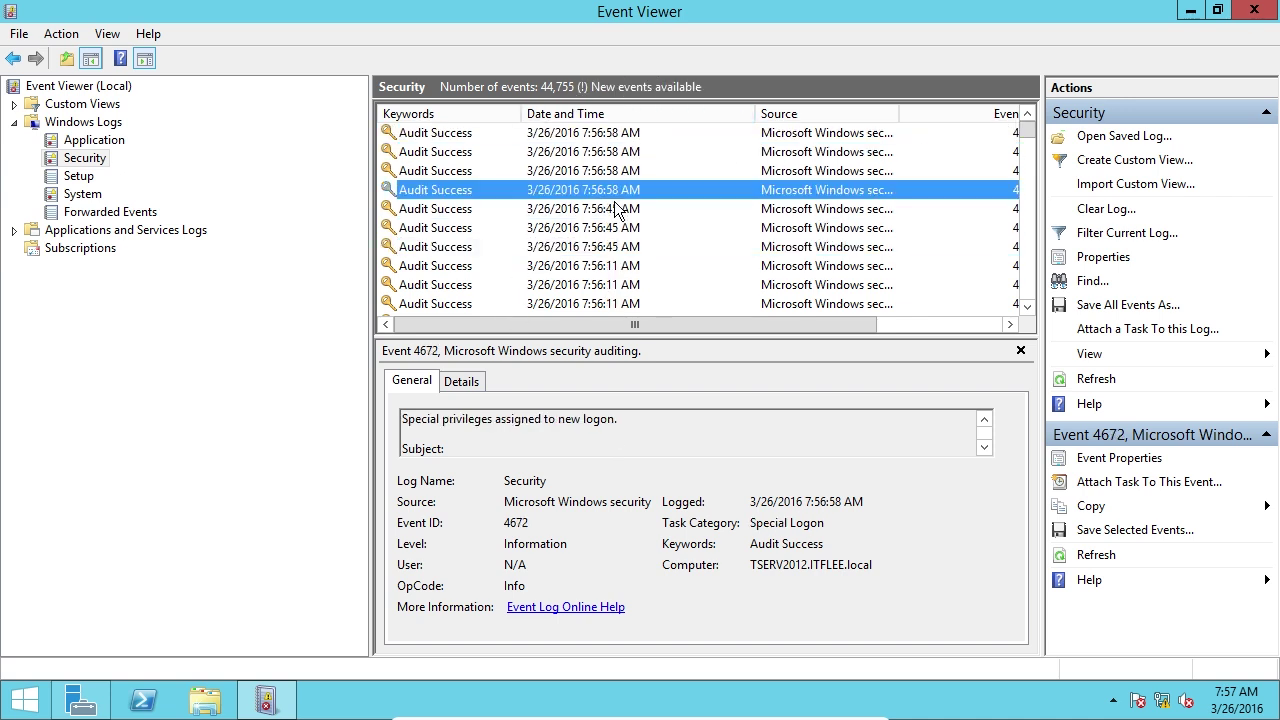
left_click(869, 427)
scroll(869, 427, "down", 2)
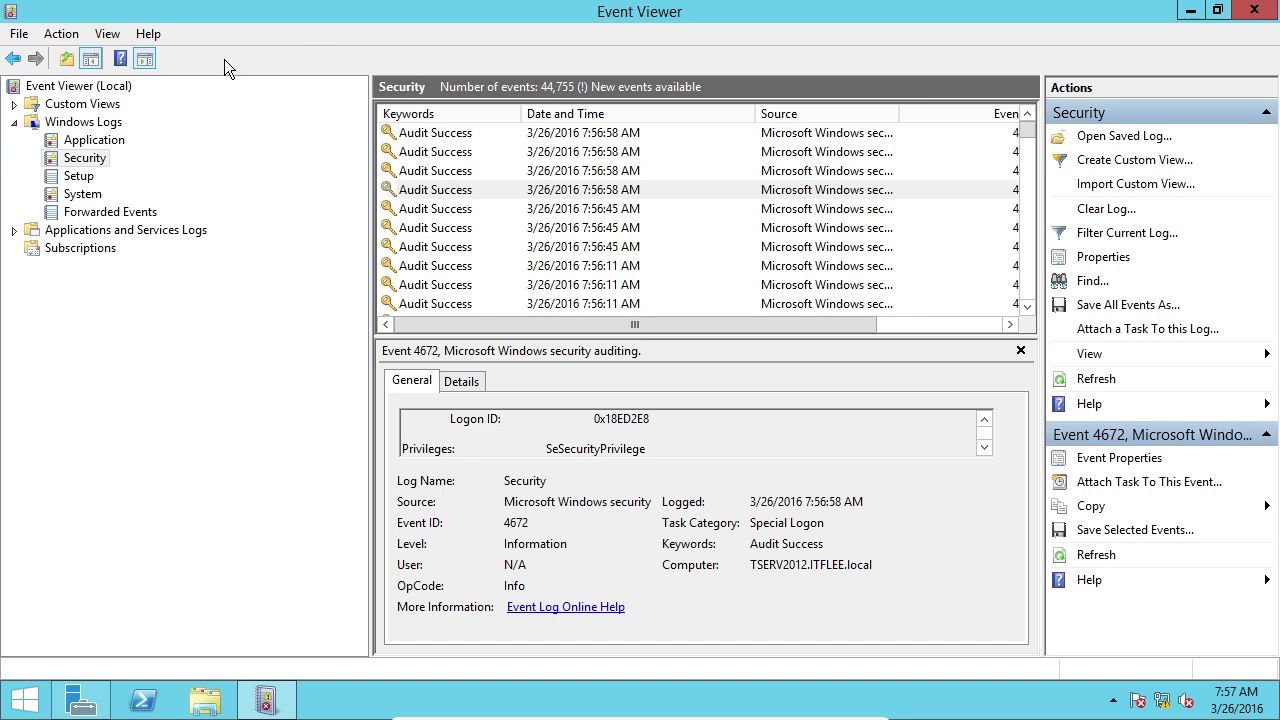
left_click(660, 208)
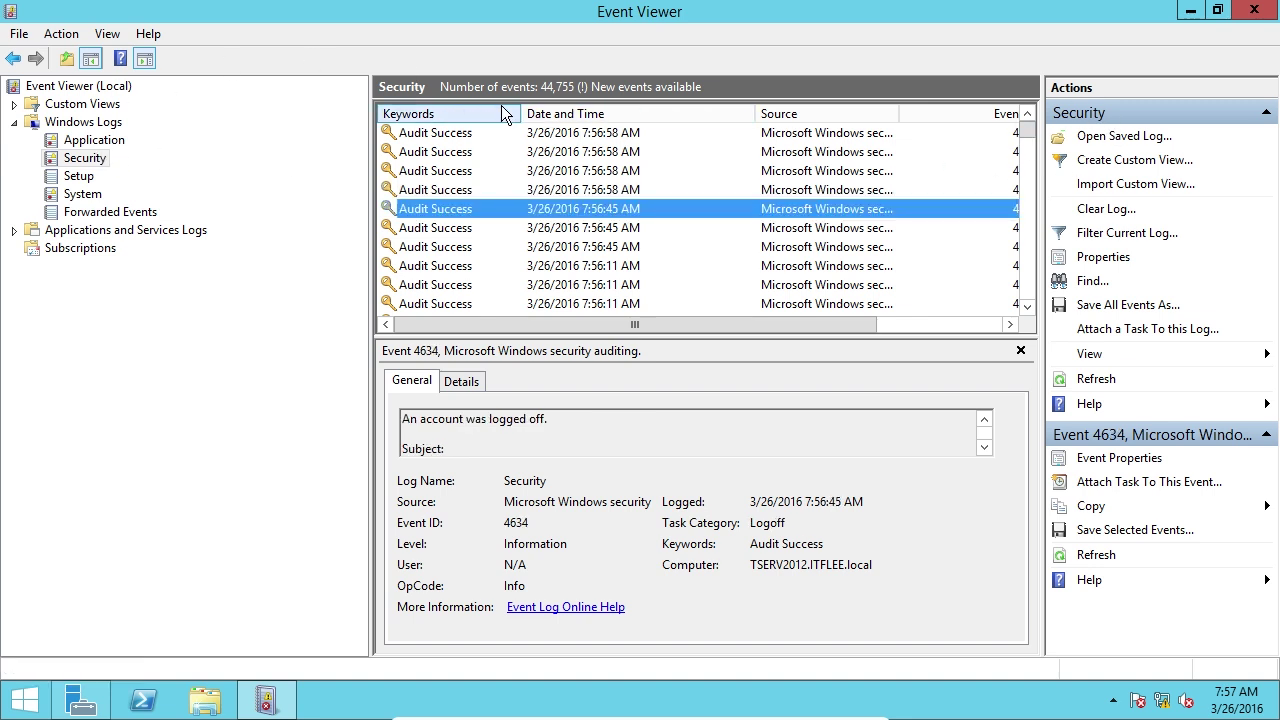
Step: Sort the Security log by Keywords and examine the return code, task category and level of a 3/20/2016 12:03:13 PM audit failure event 5061
left_click(450, 117)
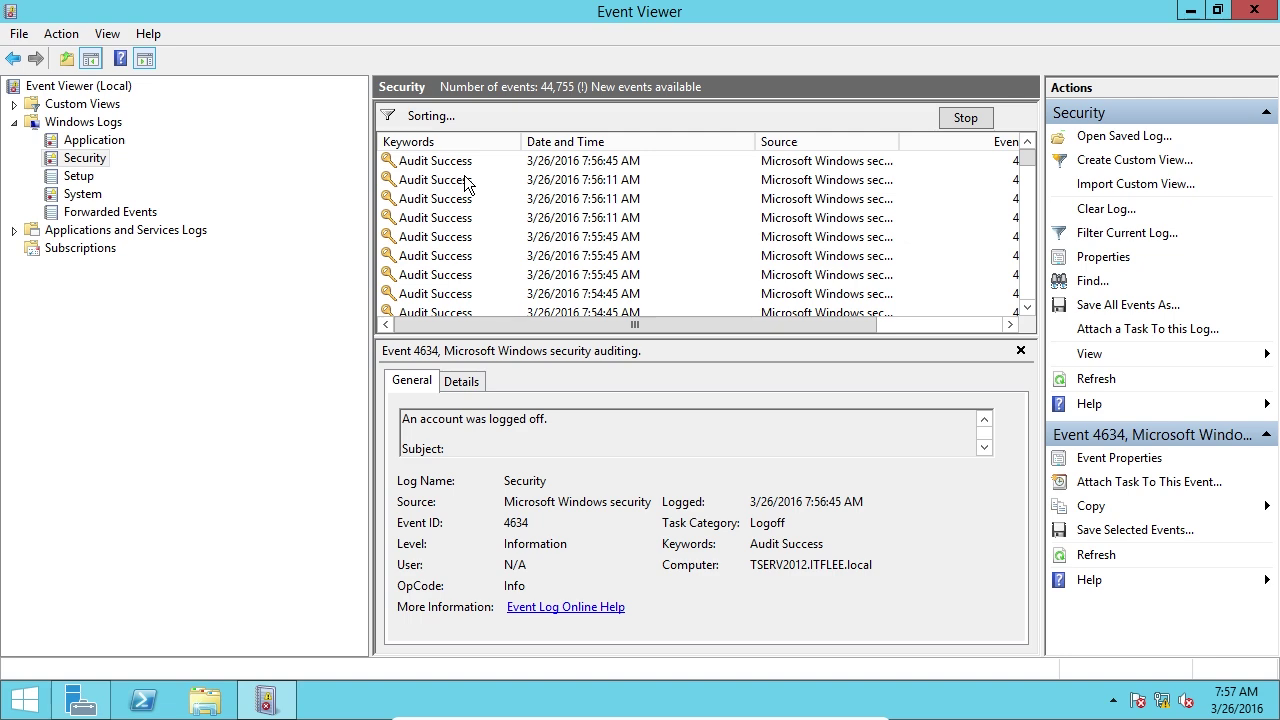
scroll(588, 442, "down", 3)
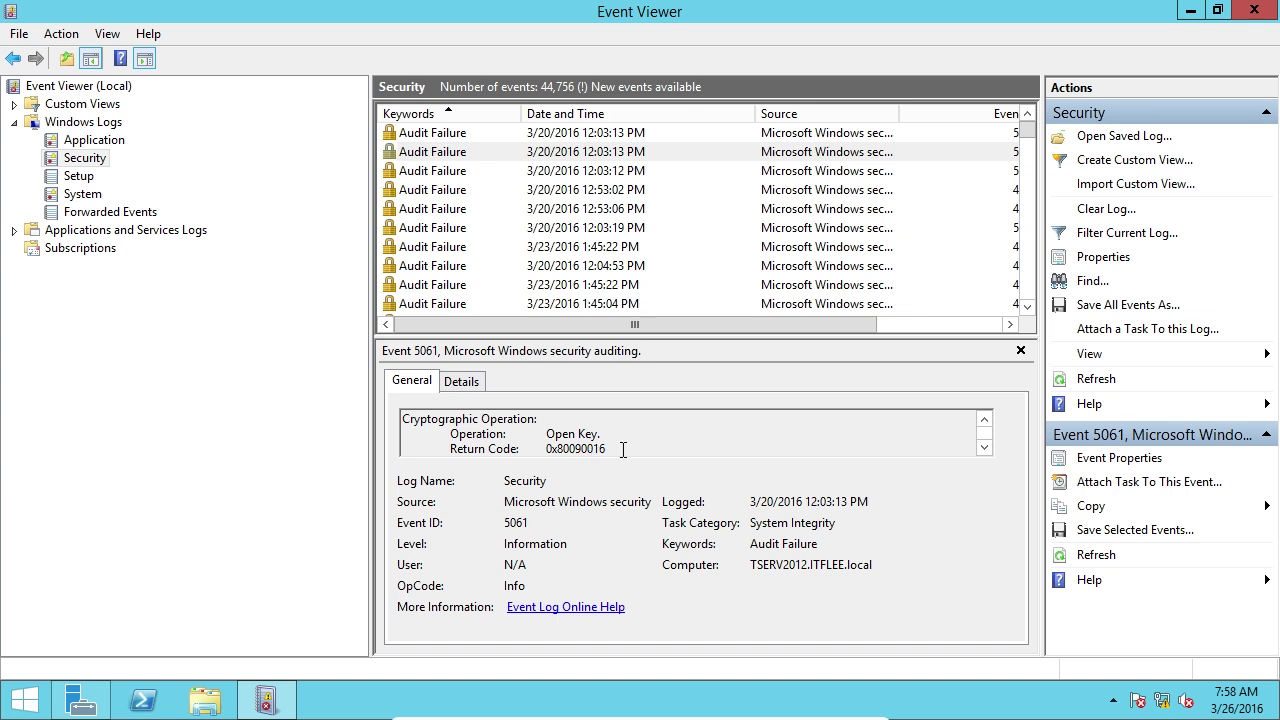
left_click_drag(620, 449, 550, 450)
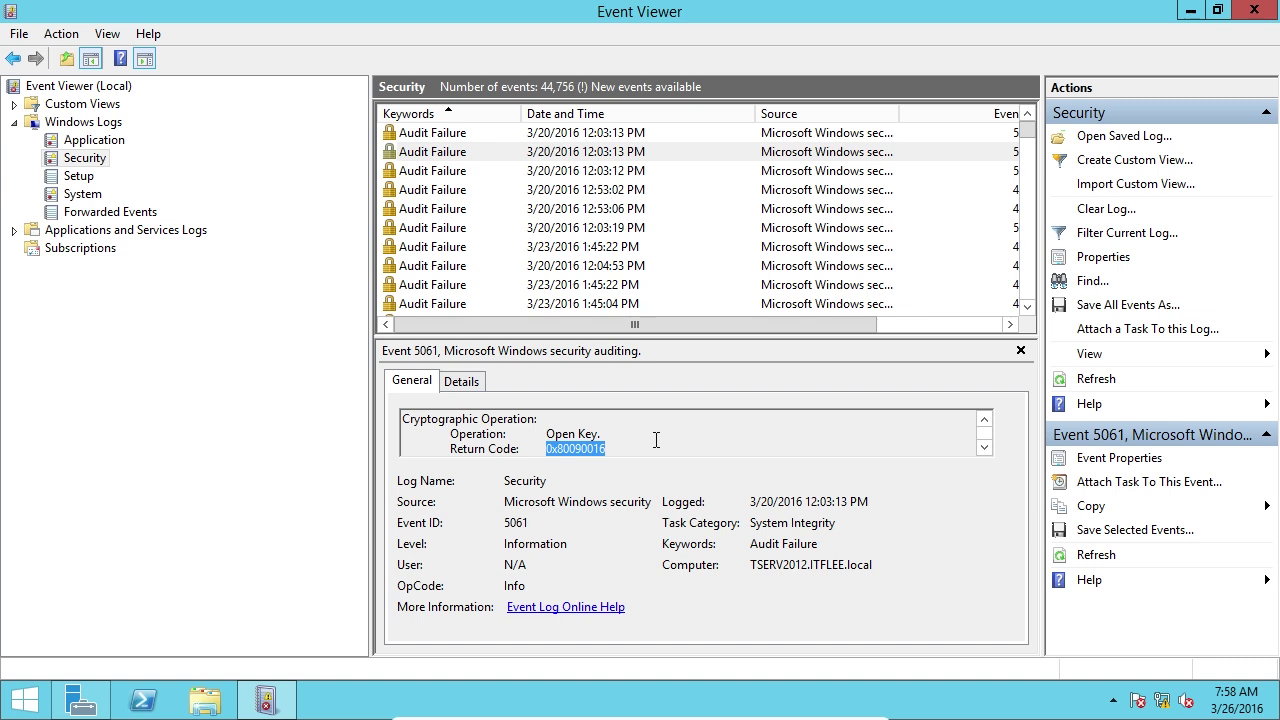
left_click(638, 433)
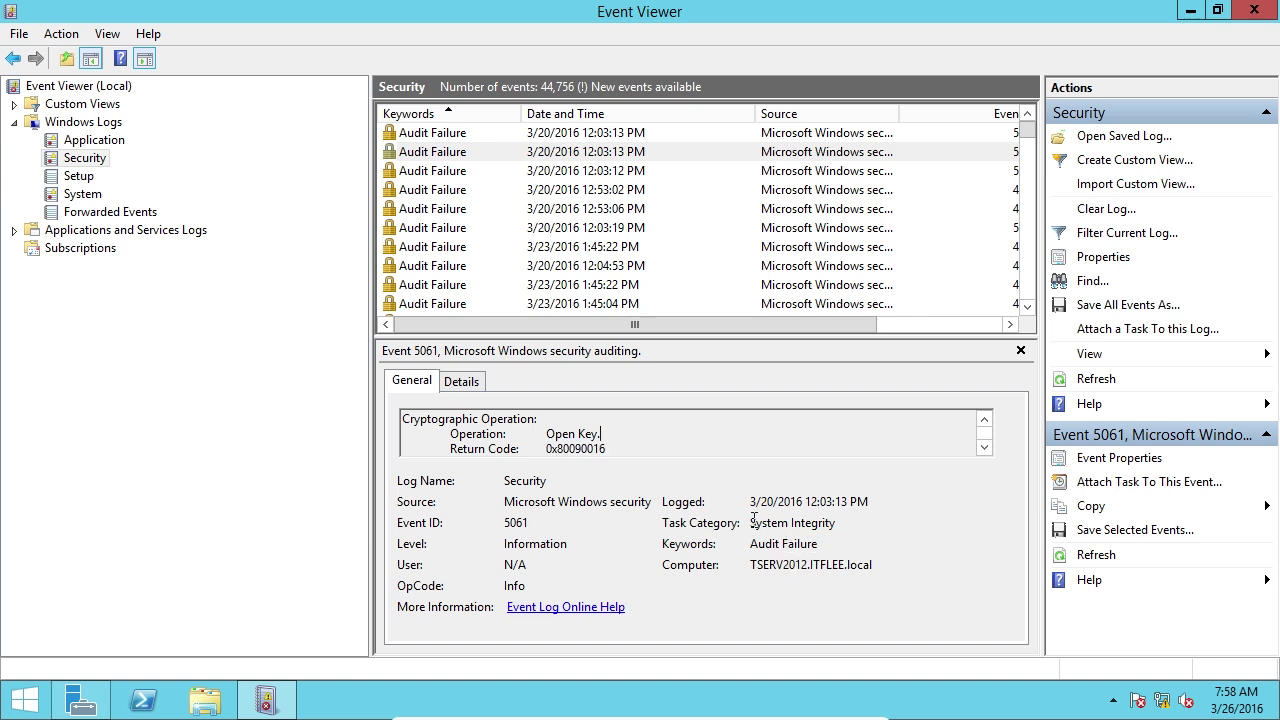
left_click_drag(752, 522, 824, 522)
double_click(548, 544)
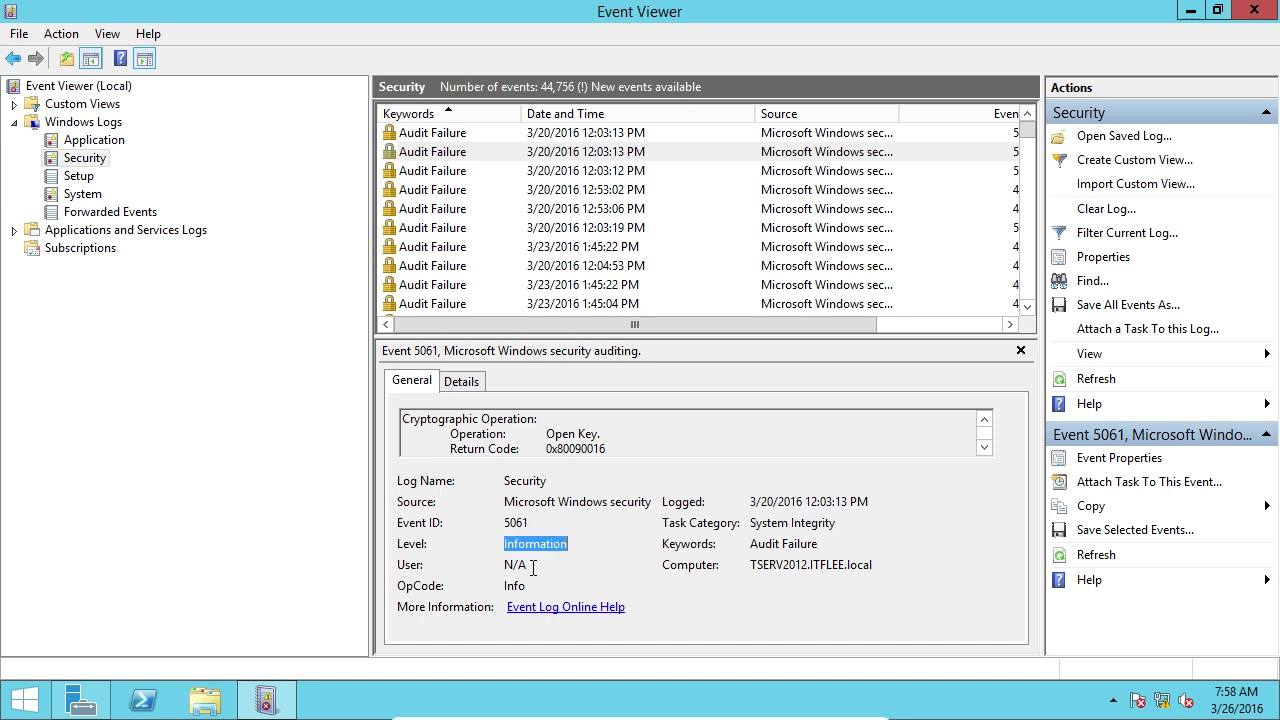
Step: Look through the audit failures, select the 3/23/2016 1:45:22 PM failed logon event 4625, and read its account details
left_click(633, 170)
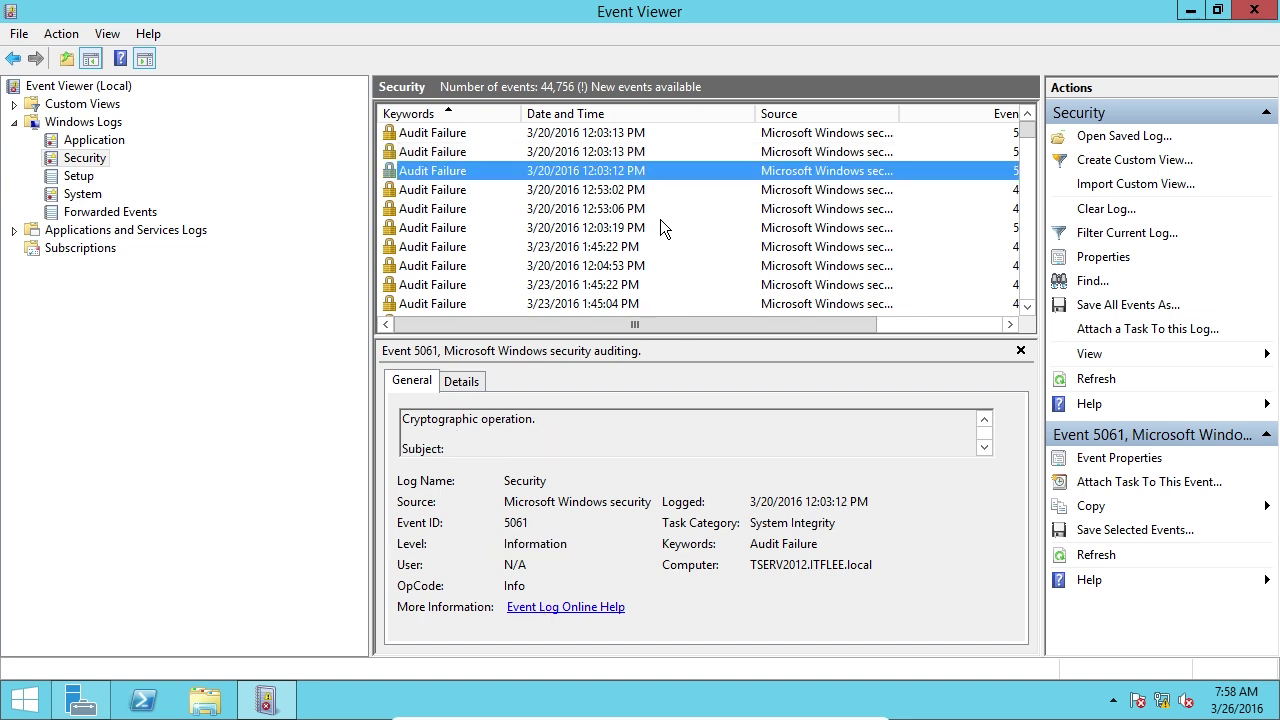
left_click(606, 210)
left_click(619, 284)
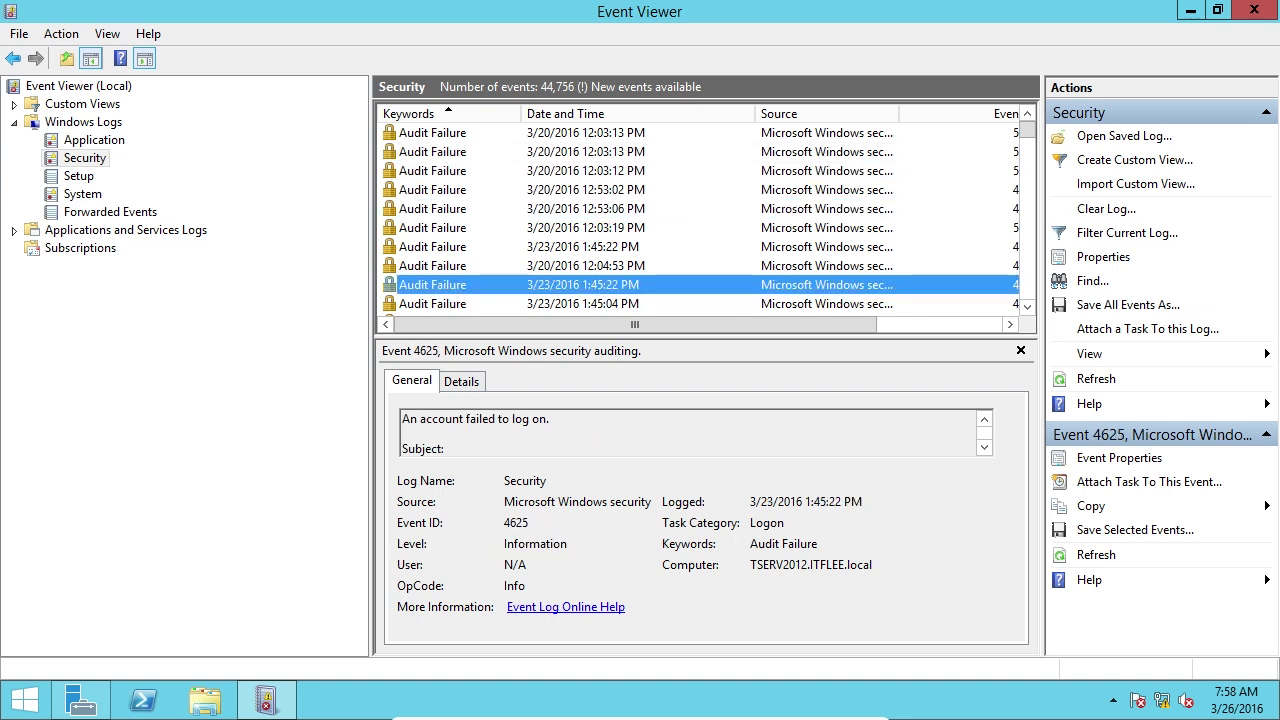
left_click(623, 420)
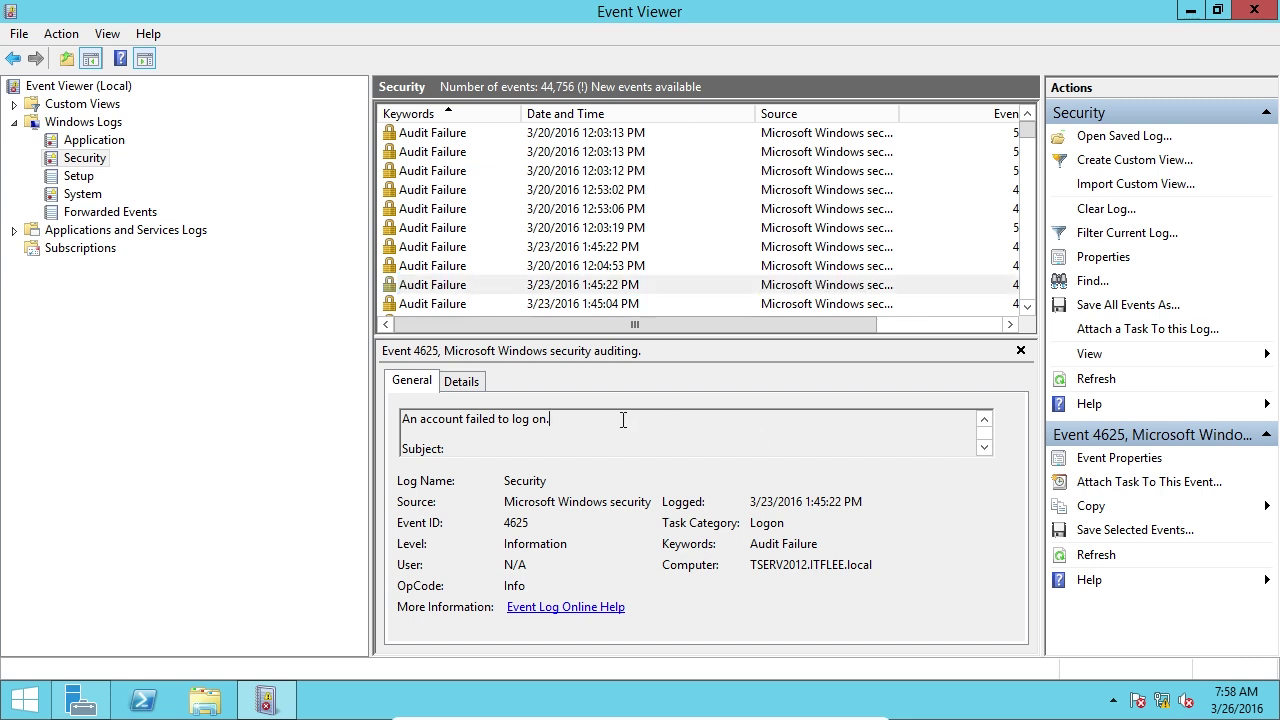
scroll(623, 420, "down", 1)
double_click(625, 433)
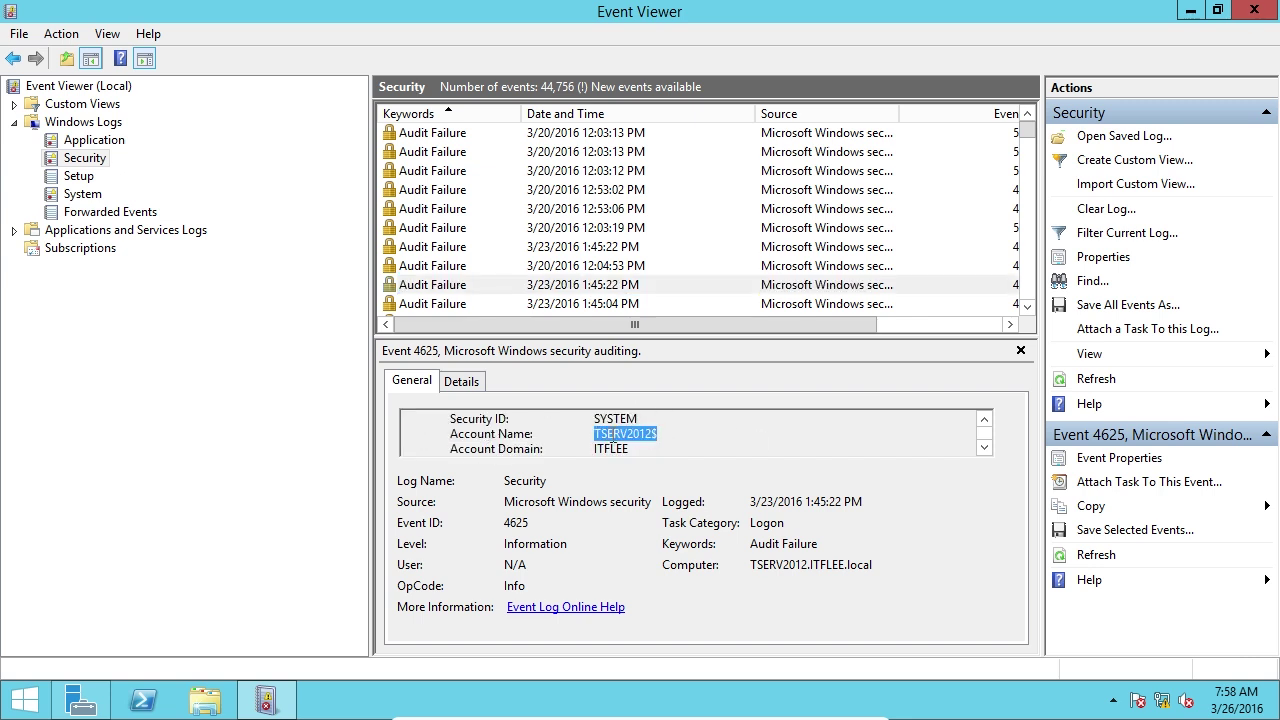
scroll(680, 434, "down", 2)
double_click(608, 420)
scroll(603, 421, "down", 3)
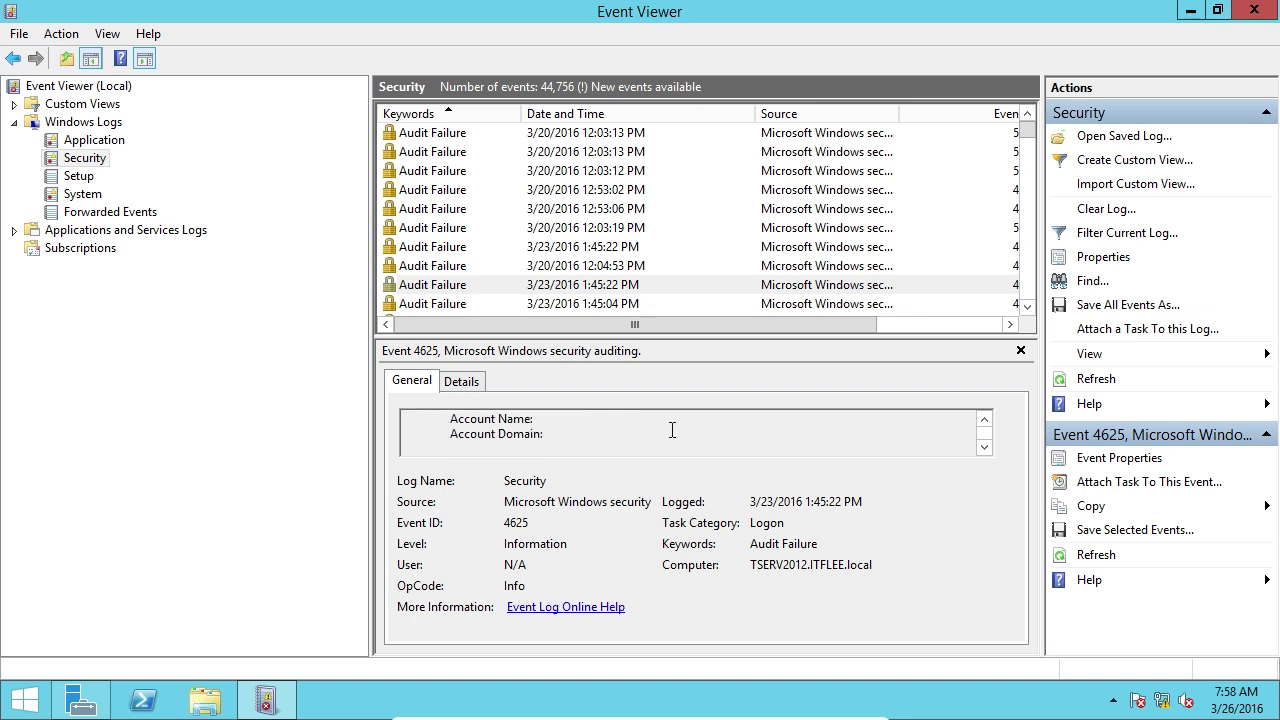
Step: Examine the failure reason, status and sub status in the failed logon event's description
scroll(680, 431, "down", 5)
double_click(606, 418)
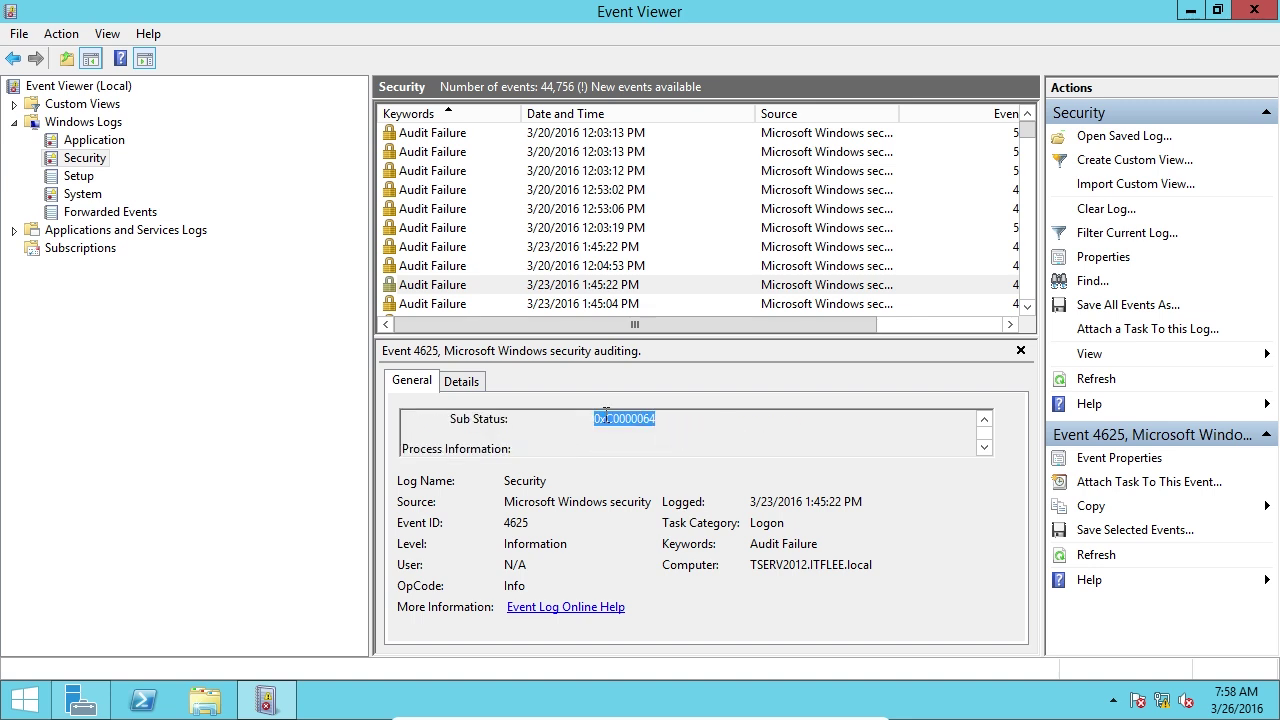
scroll(510, 418, "up", 1)
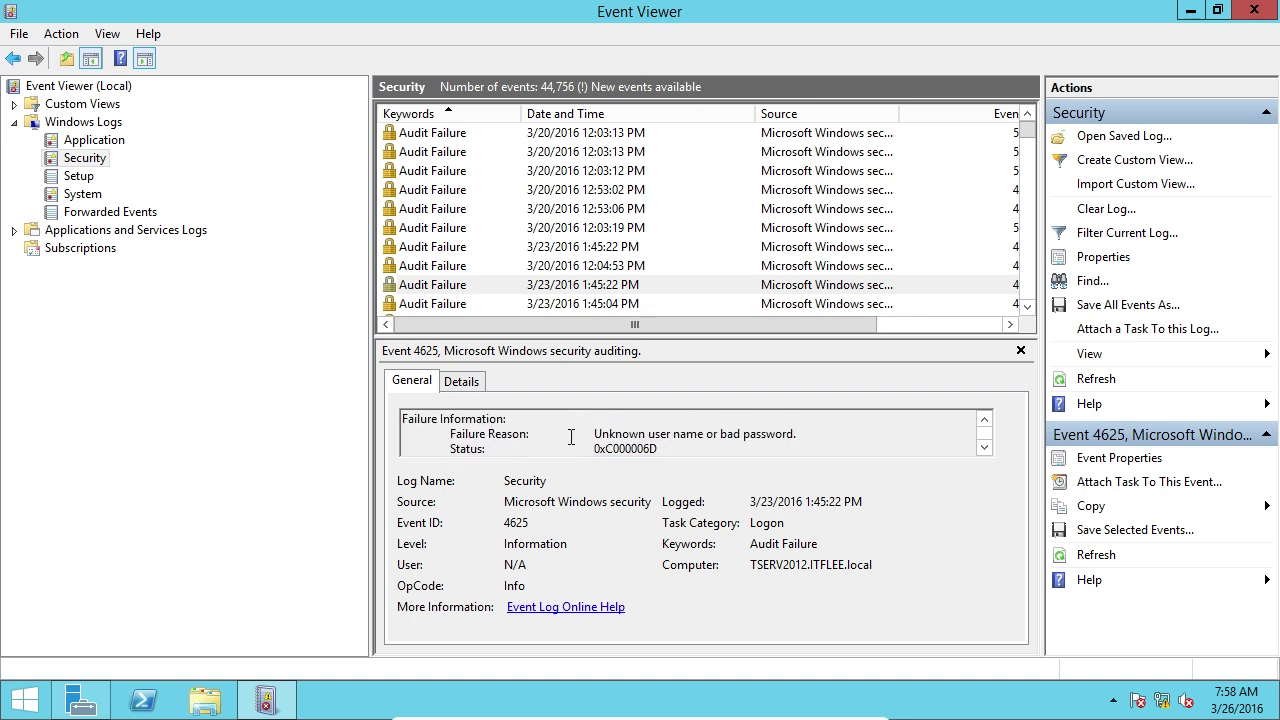
scroll(590, 433, "down", 1)
scroll(610, 433, "up", 1)
double_click(600, 448)
scroll(640, 430, "down", 1)
double_click(660, 420)
Step: Read the caller process, network information and closing explanation in the failed logon event's description
scroll(613, 426, "down", 1)
scroll(613, 426, "down", 1)
scroll(650, 435, "down", 1)
scroll(674, 440, "up", 1)
double_click(721, 436)
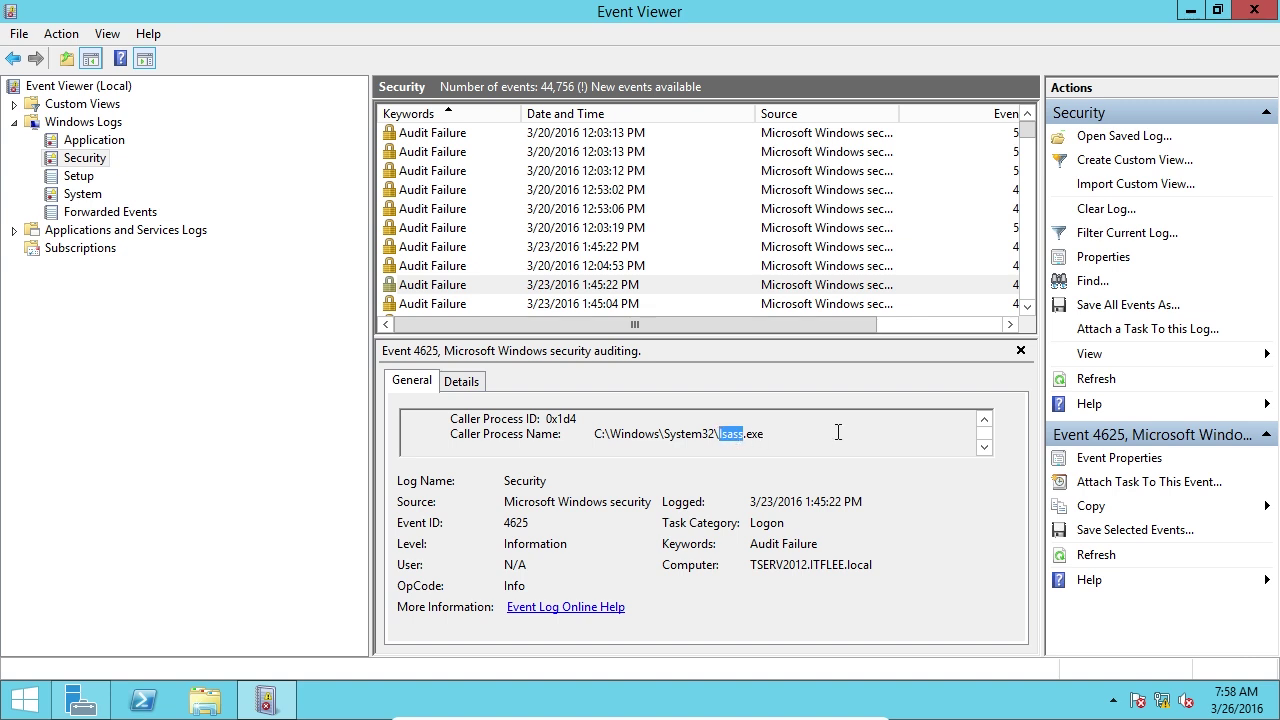
scroll(780, 433, "down", 1)
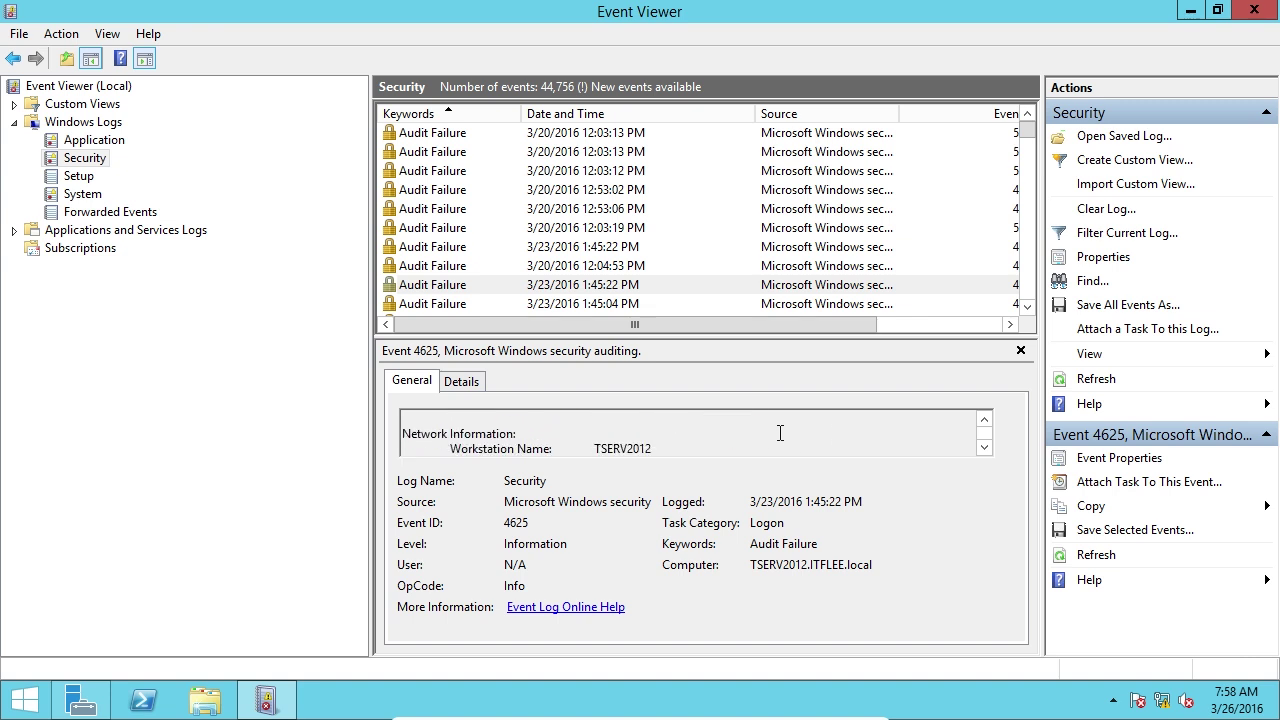
left_click(662, 435)
scroll(670, 434, "down", 3)
scroll(673, 435, "down", 2)
scroll(664, 433, "down", 2)
scroll(664, 433, "down", 2)
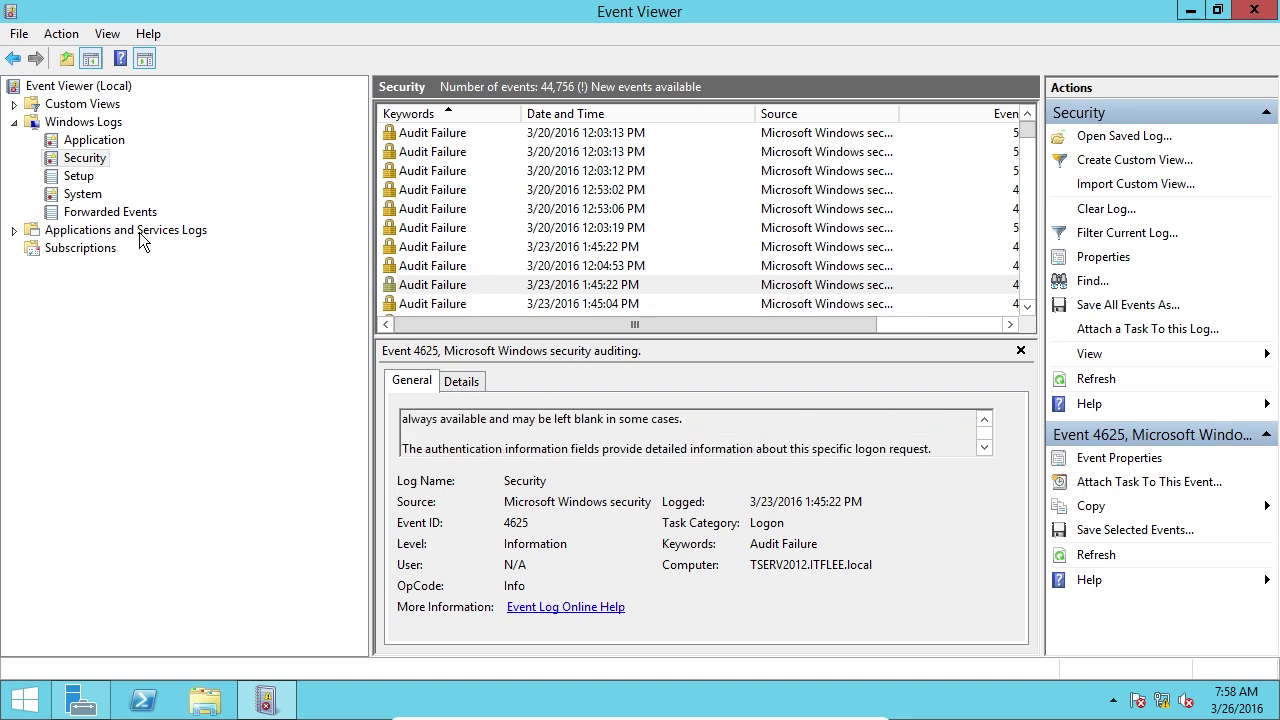
Step: Open the Setup log and examine the package named in several 3/20/2016 12:53:37 PM servicing events
left_click(67, 177)
left_click(549, 191)
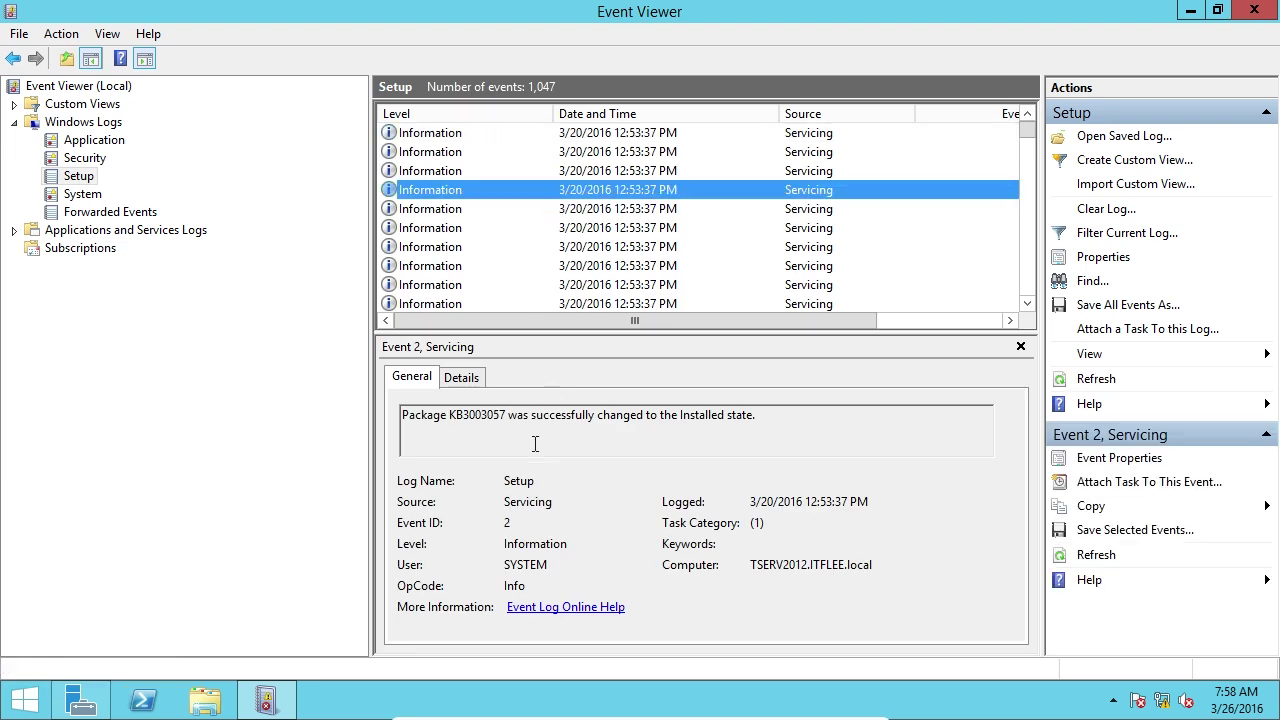
double_click(478, 415)
left_click(748, 222)
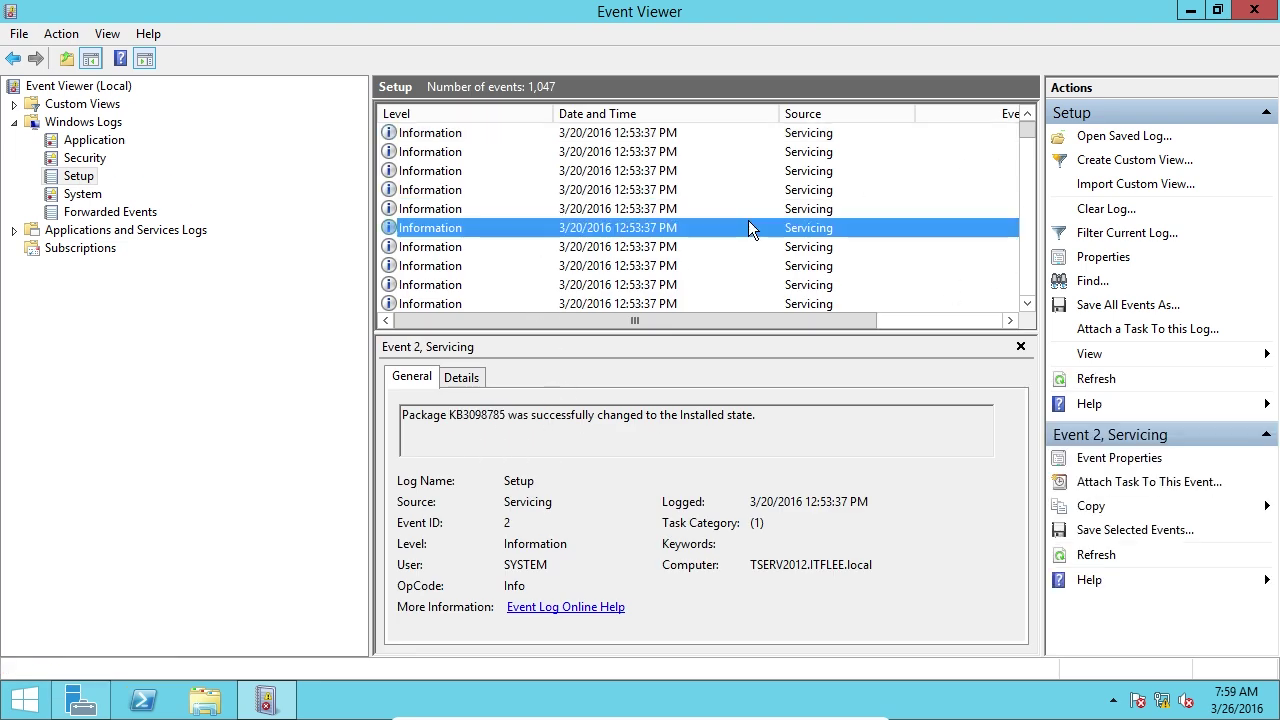
left_click(634, 286)
scroll(846, 229, "down", 4)
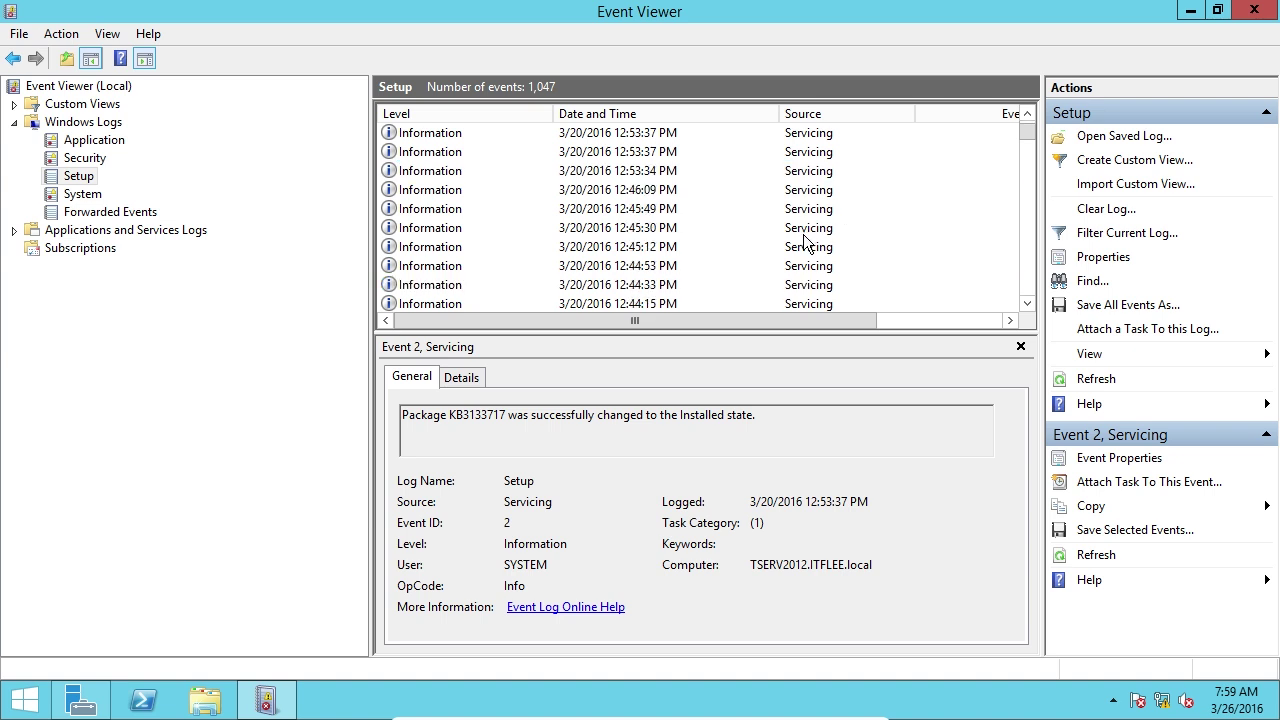
Step: Compare the Setup log's event 4 entries from 12:45:30 PM and 12:31:43 PM with the 12:32:17 PM event 1 on 3/20/2016
left_click(803, 234)
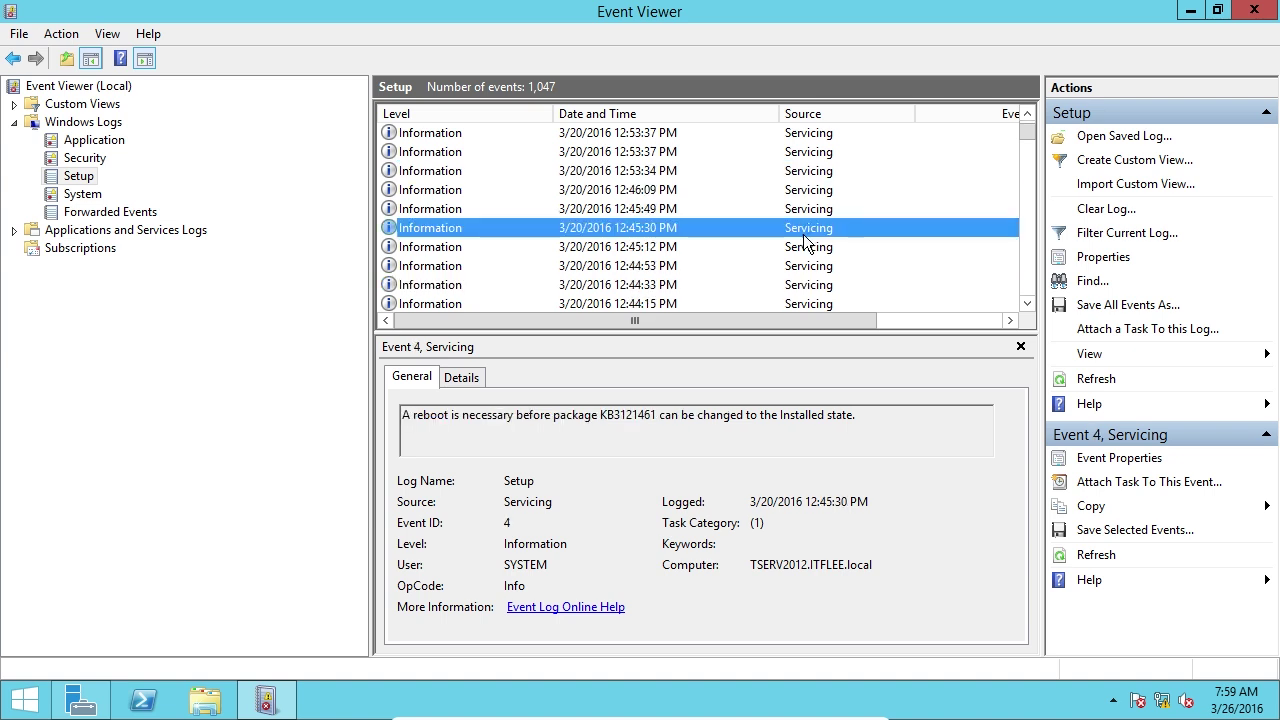
left_click(679, 268)
scroll(681, 269, "down", 4)
left_click(688, 263)
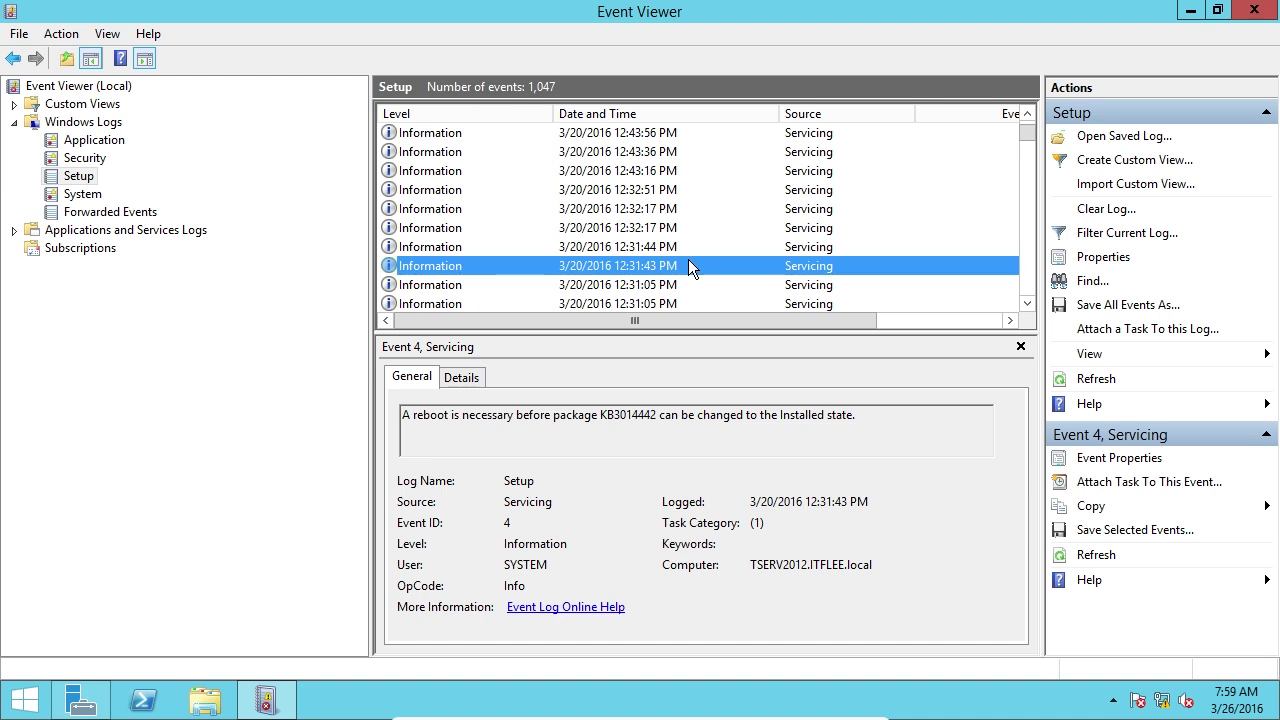
left_click(681, 204)
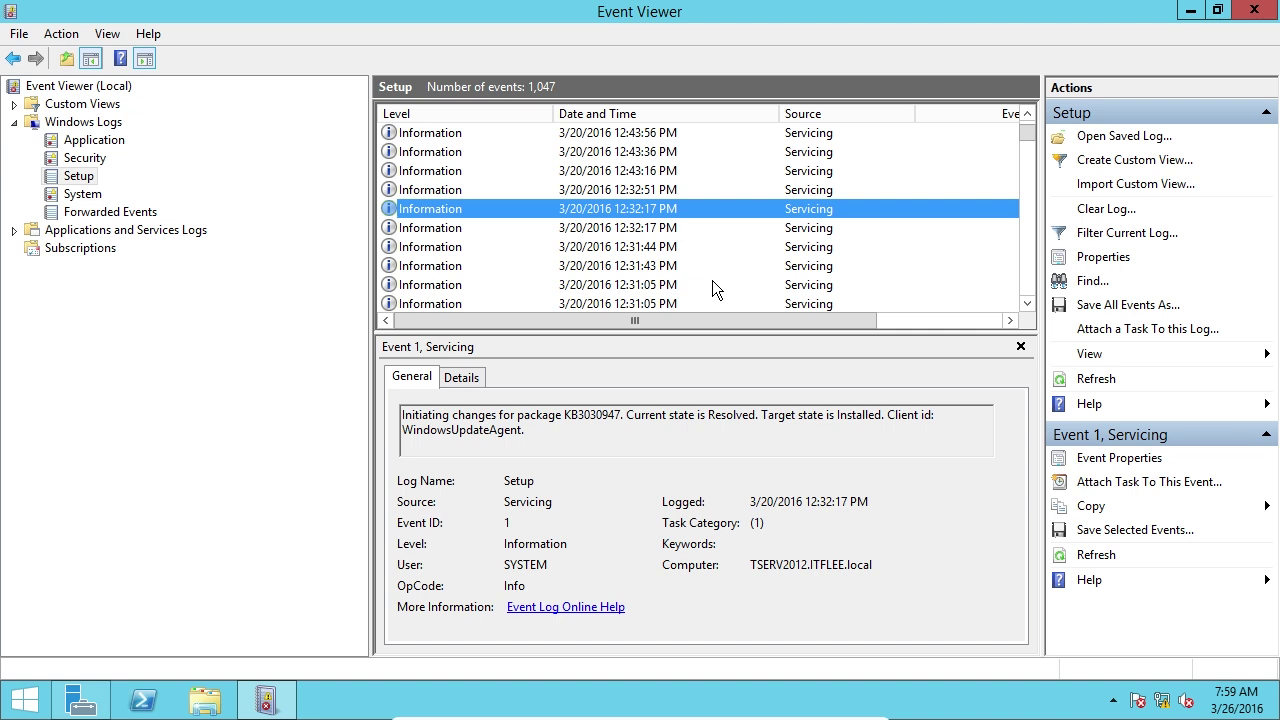
left_click(685, 266)
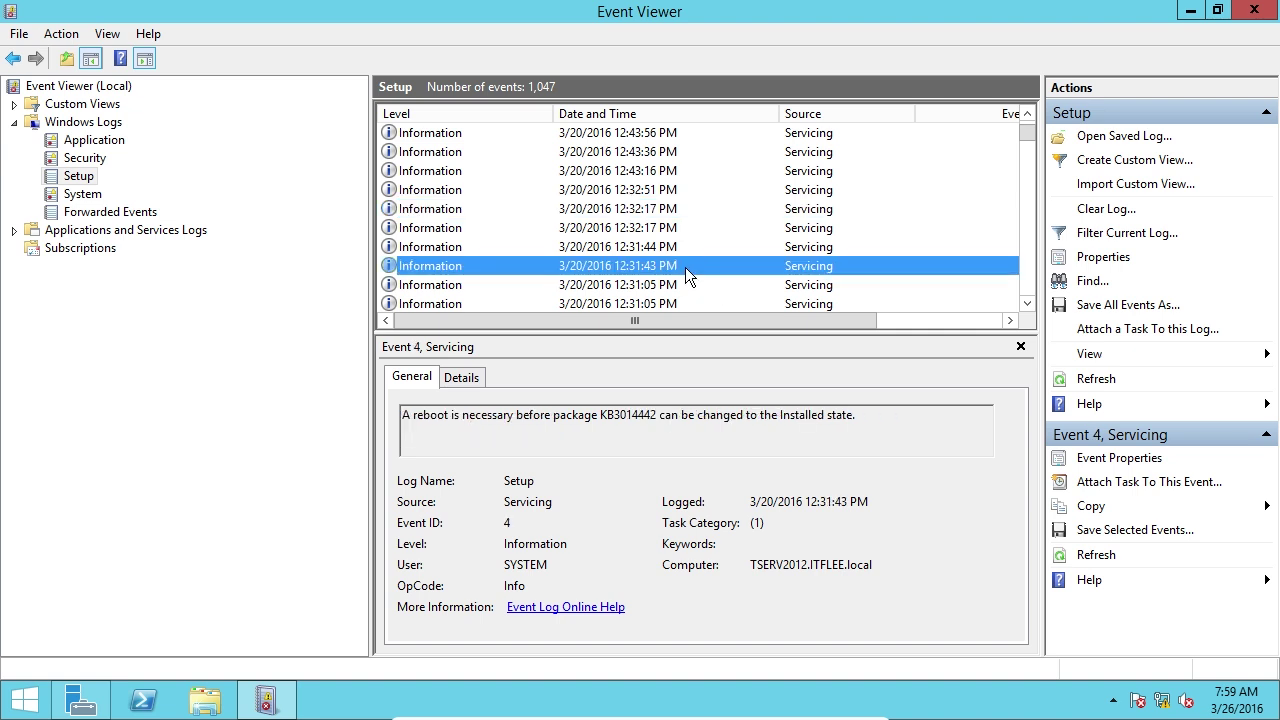
Step: Examine the older Setup servicing events logged on 3/20/2016 at 12:13:19 PM and 12:11:16 PM
scroll(685, 266, "down", 2)
left_click(685, 247)
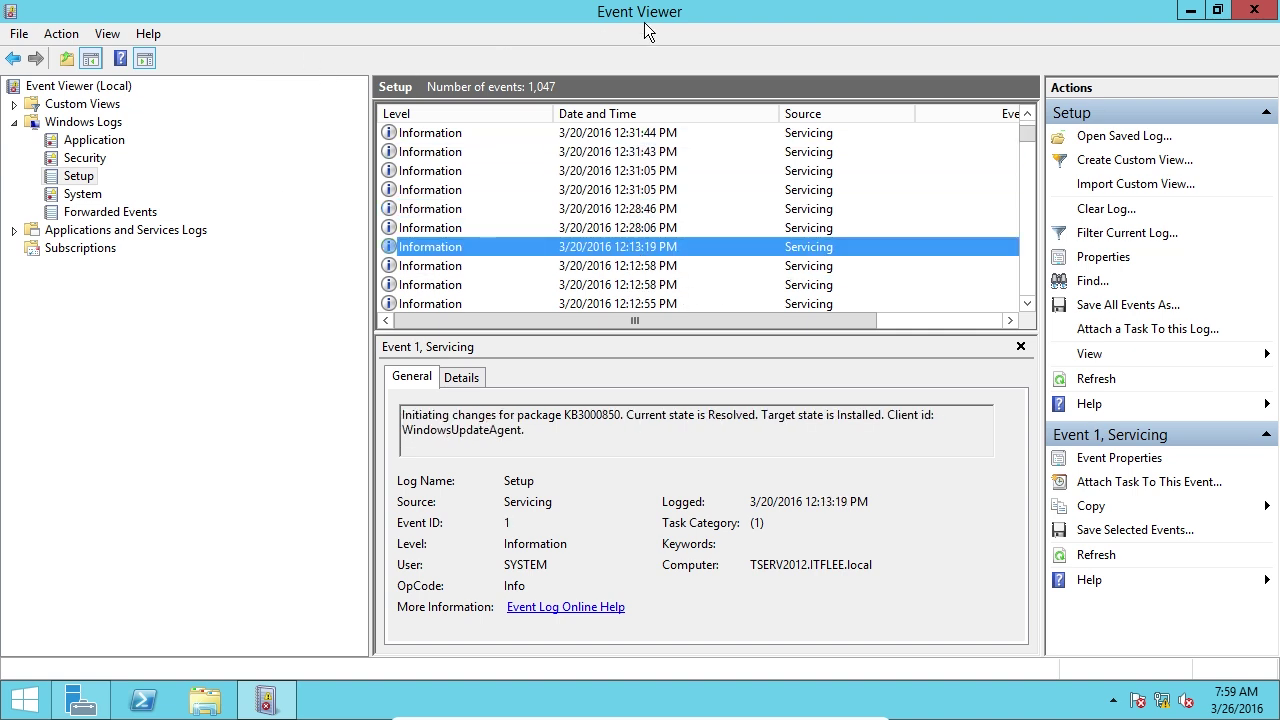
scroll(632, 237, "down", 3)
left_click(632, 246)
left_click(624, 266)
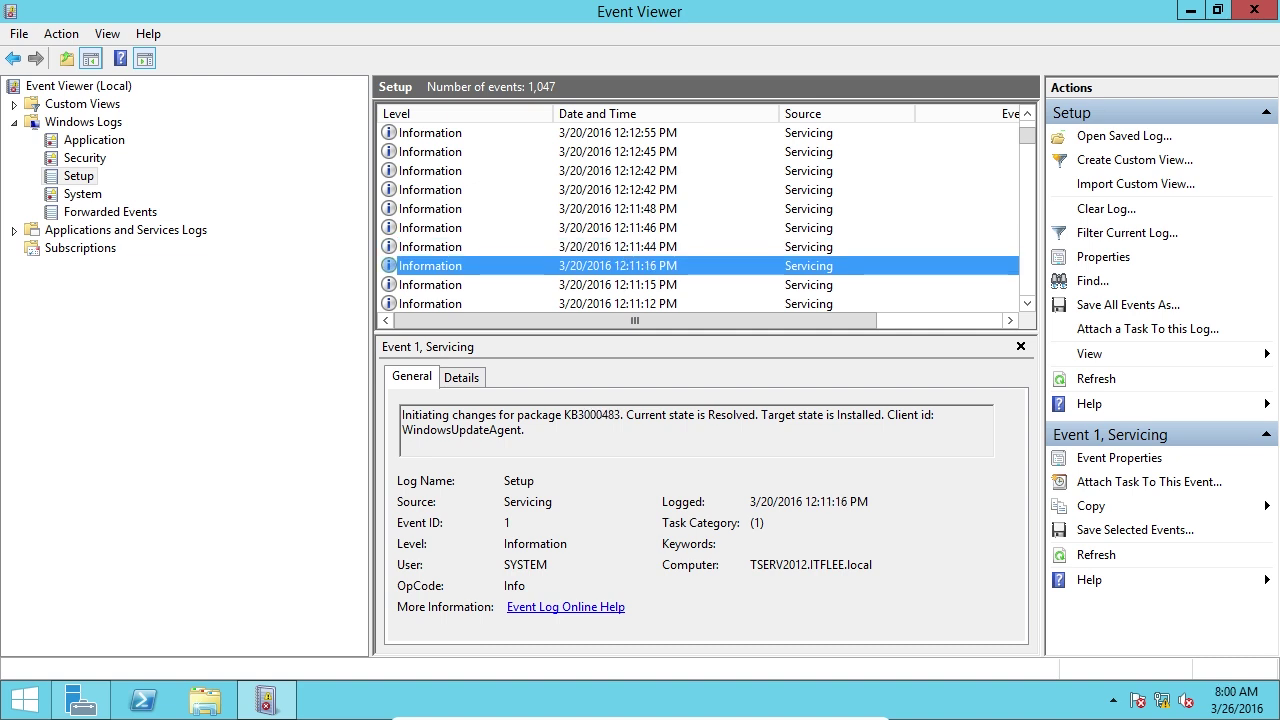
left_click(647, 435)
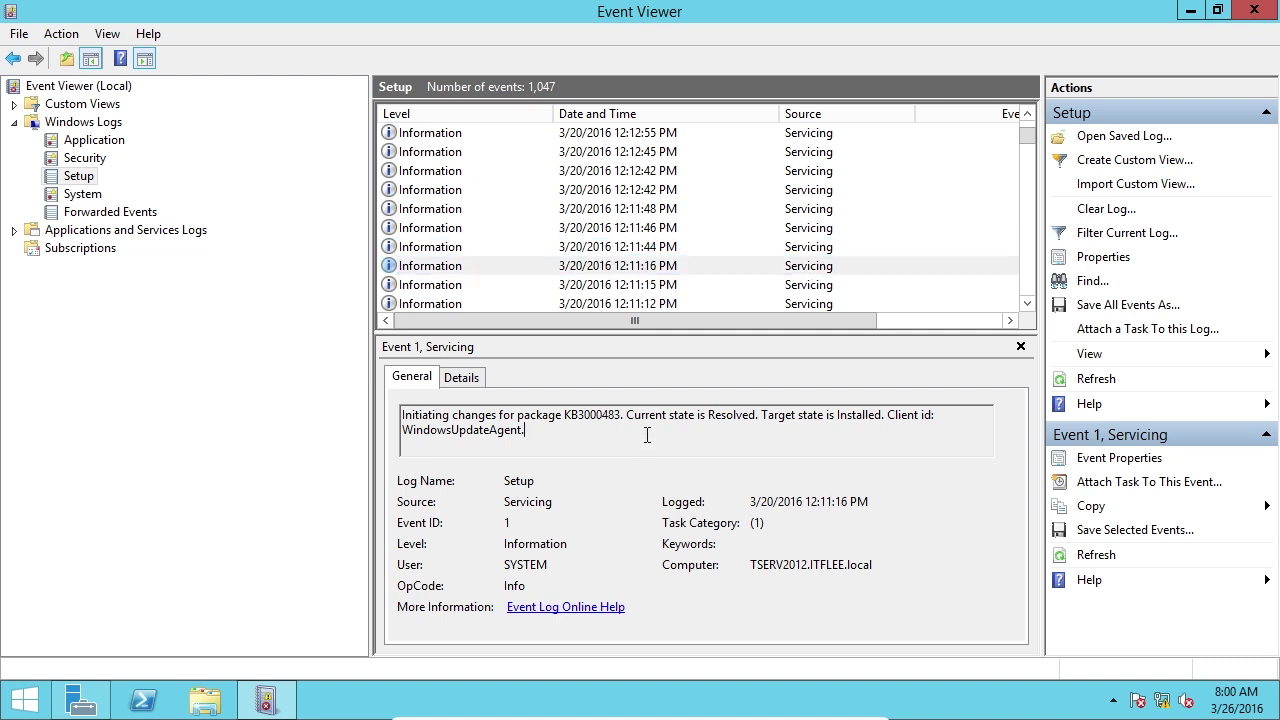
Step: Select the 3/20/2016 12:11:46 PM servicing event and read its package number and target state
left_click(534, 230)
double_click(591, 414)
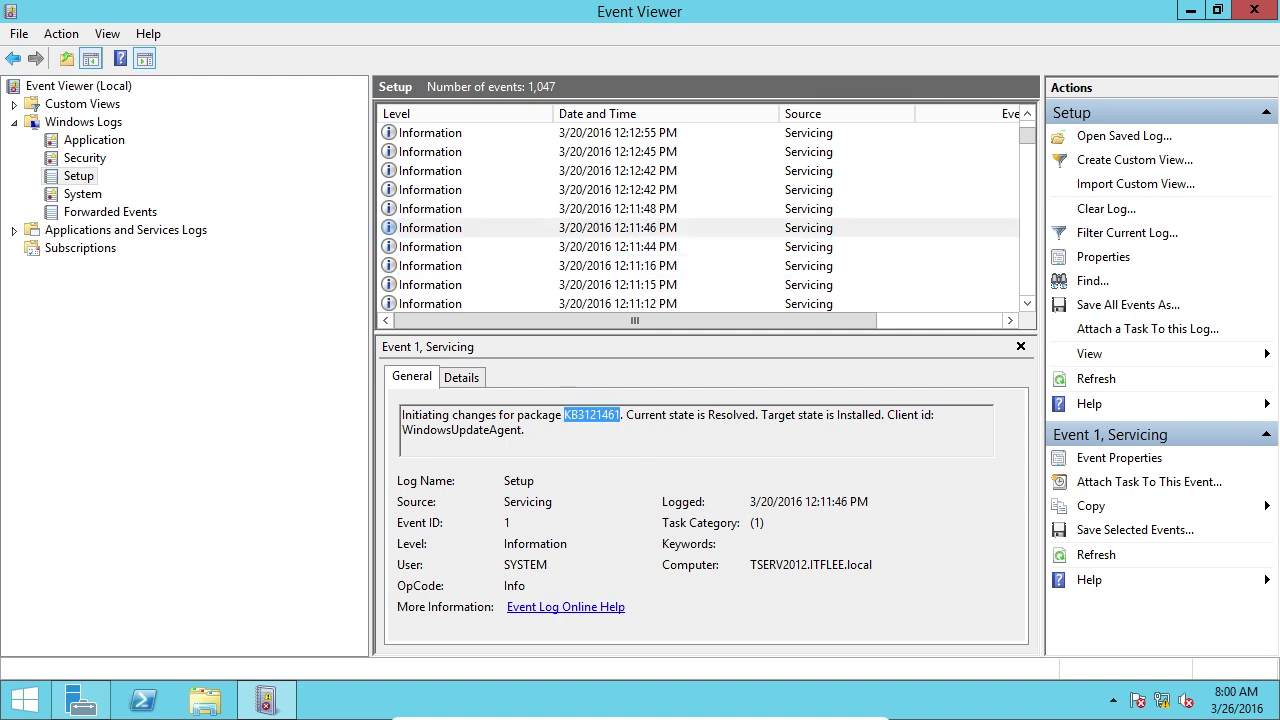
left_click(594, 438)
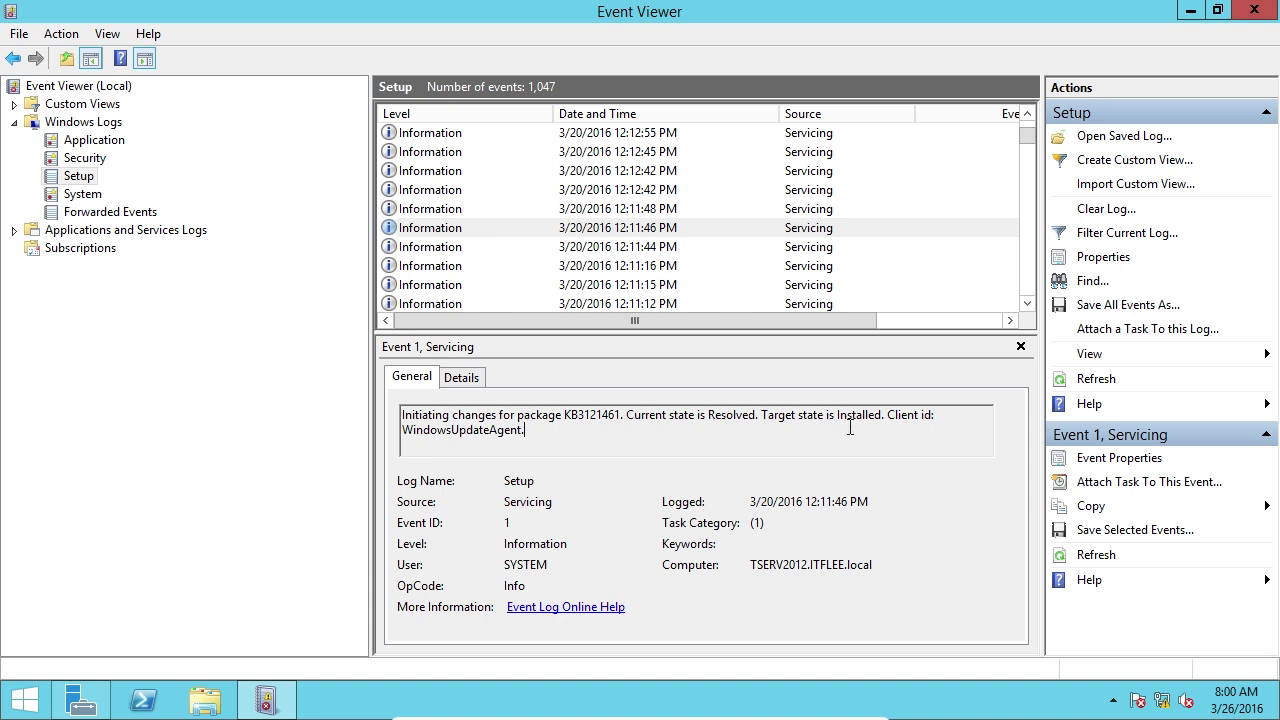
left_click_drag(864, 415, 770, 443)
left_click(770, 443)
Step: Open the System log and examine the 3/26/2016 7:04:40 AM Service Control Manager event 7036
left_click(85, 194)
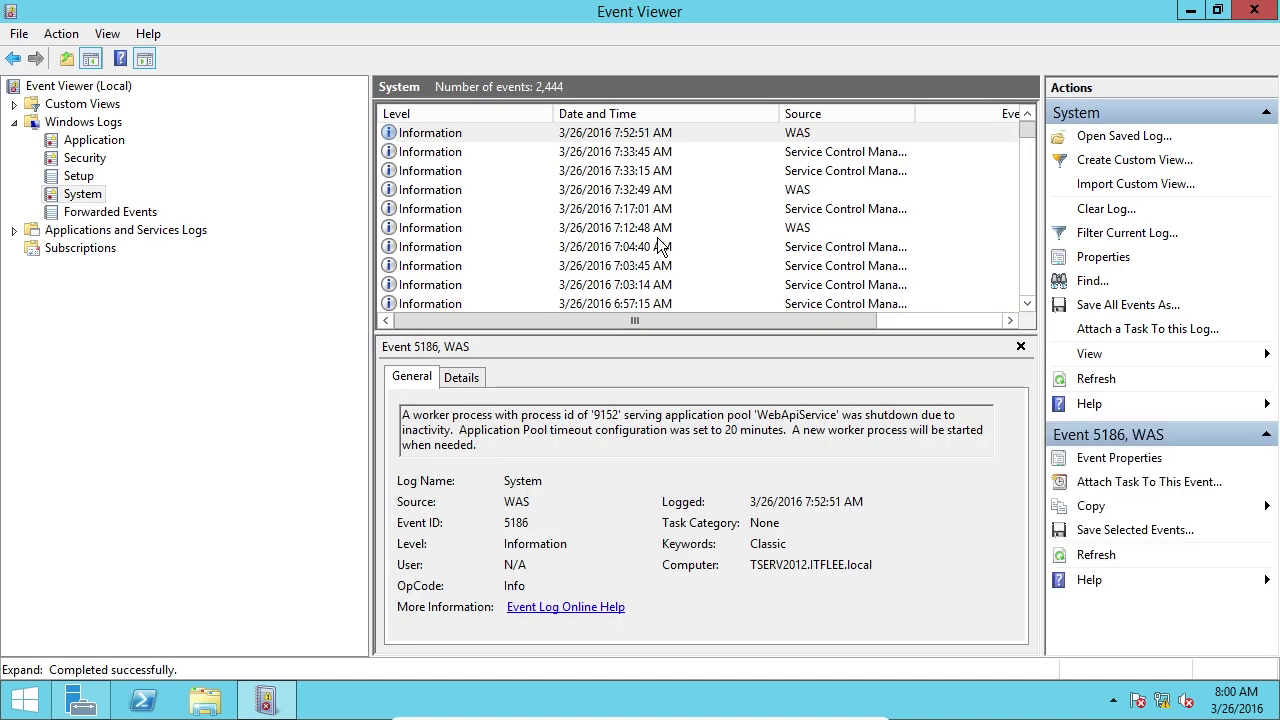
left_click(917, 250)
scroll(915, 255, "down", 2)
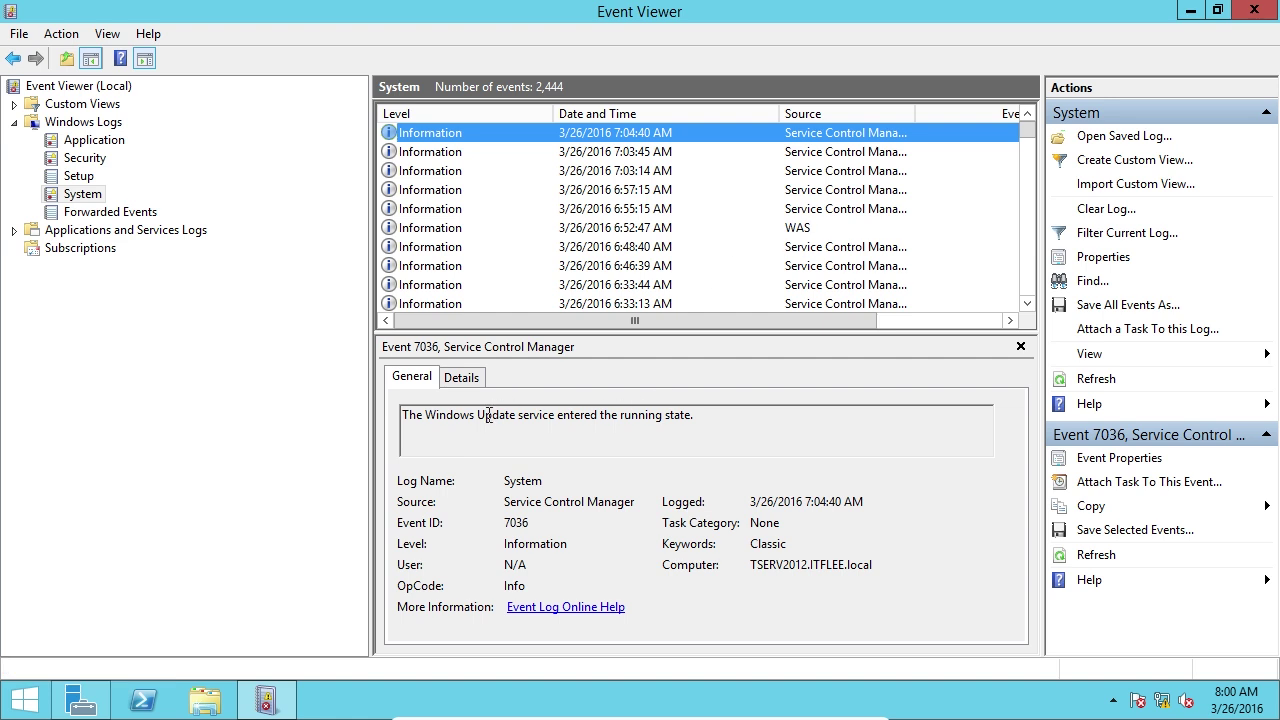
Step: Read the description of the System log's 3/26/2016 7:04:40 AM event about the Windows Update service
left_click_drag(401, 415, 692, 415)
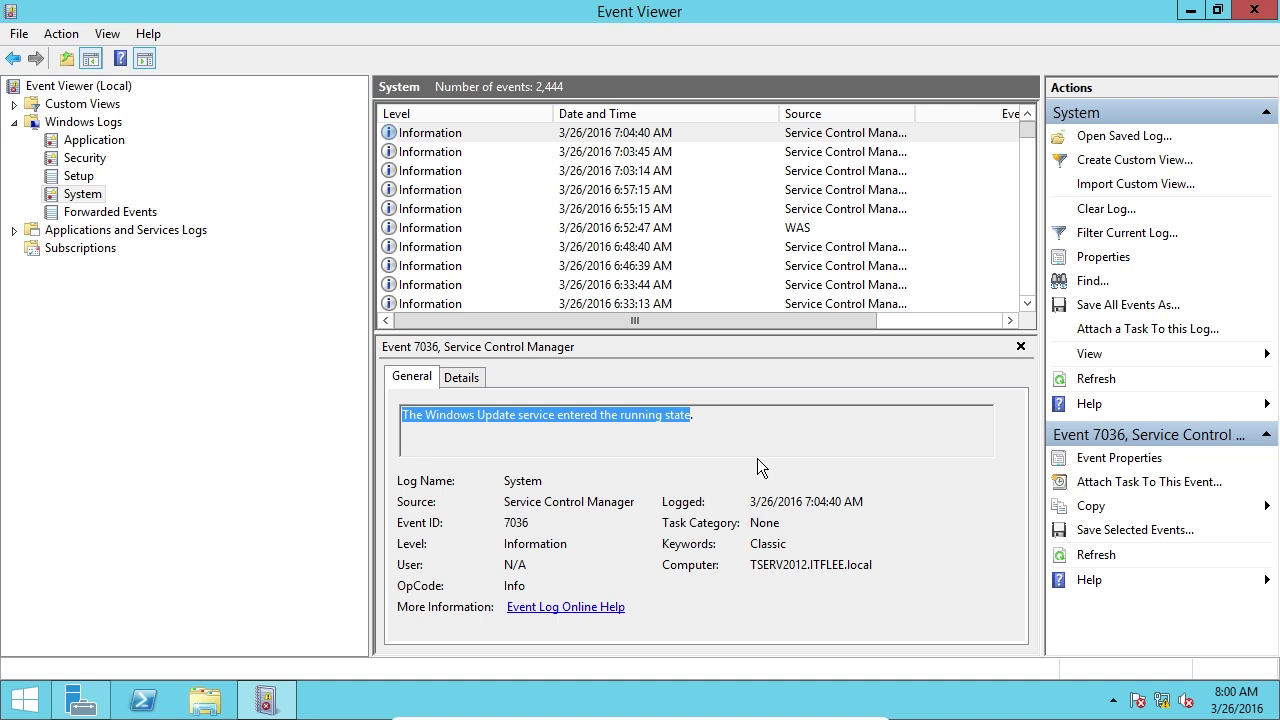
left_click(540, 422)
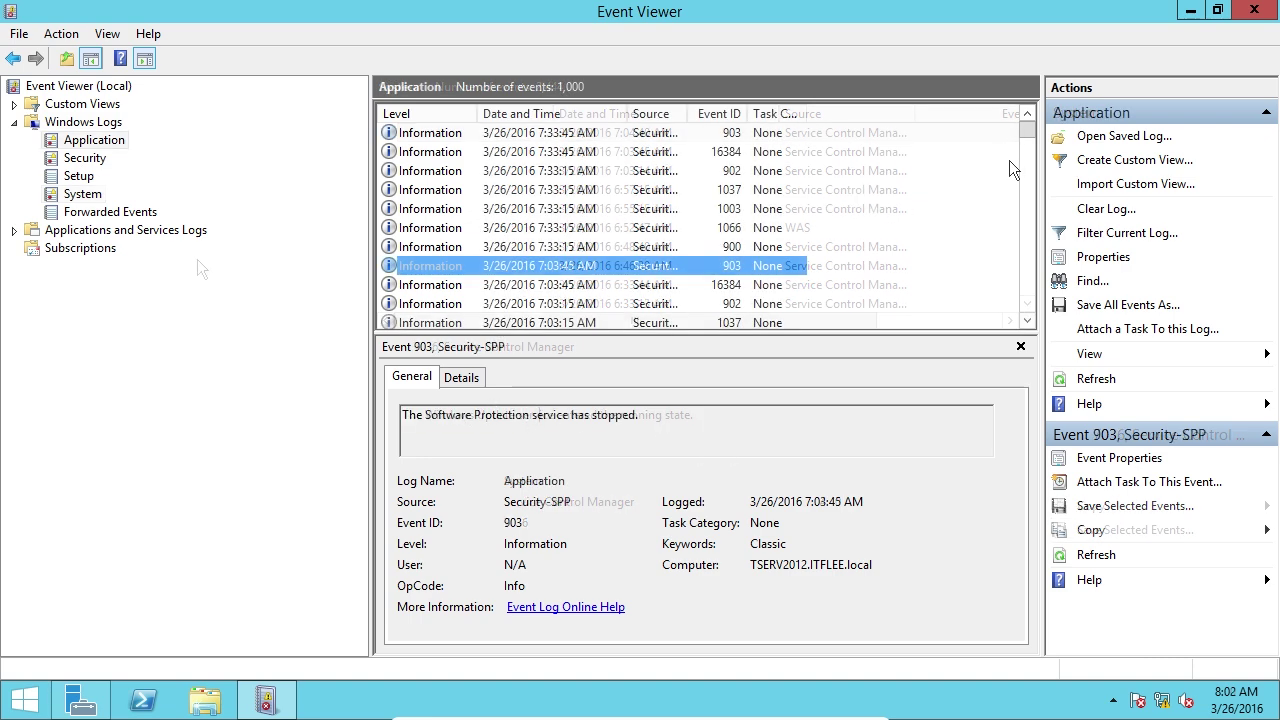
Step: Sort the Application log by level and examine its WMI event 63 warnings and the Security-SPP error 16387 from 3/20/2016
left_click_drag(1027, 138, 1028, 229)
left_click(425, 113)
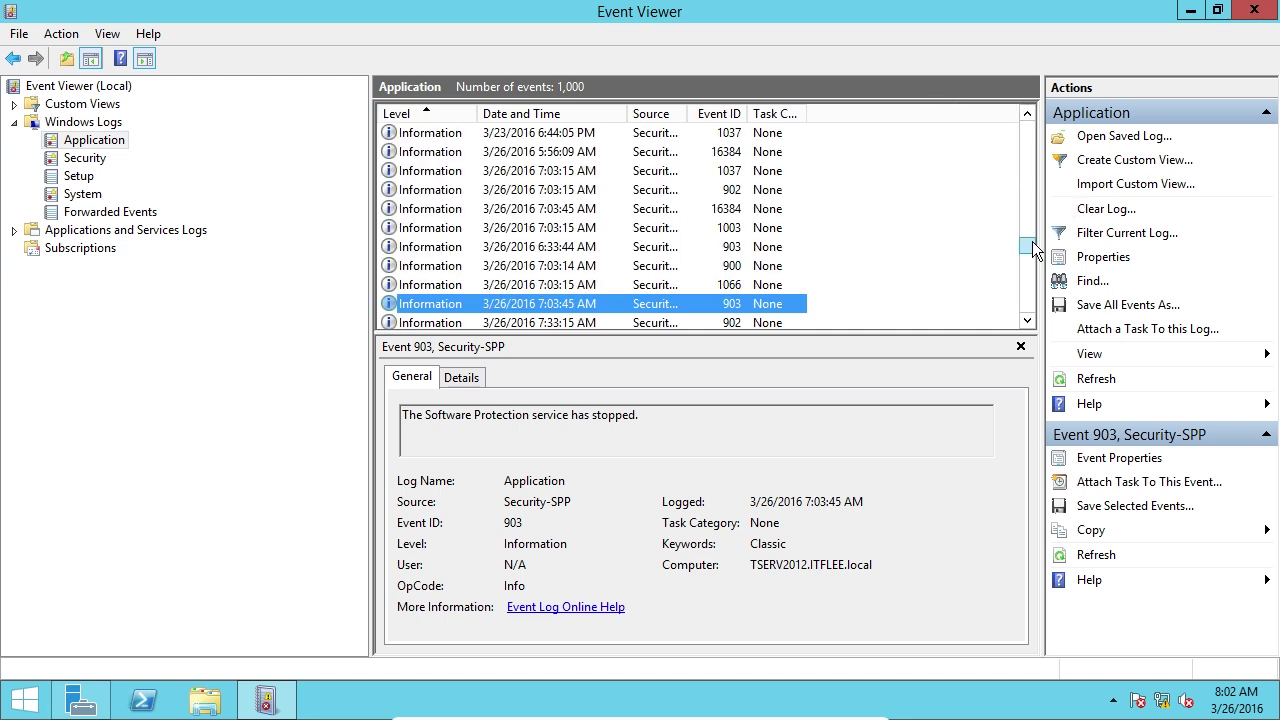
left_click(450, 131)
left_click(455, 227)
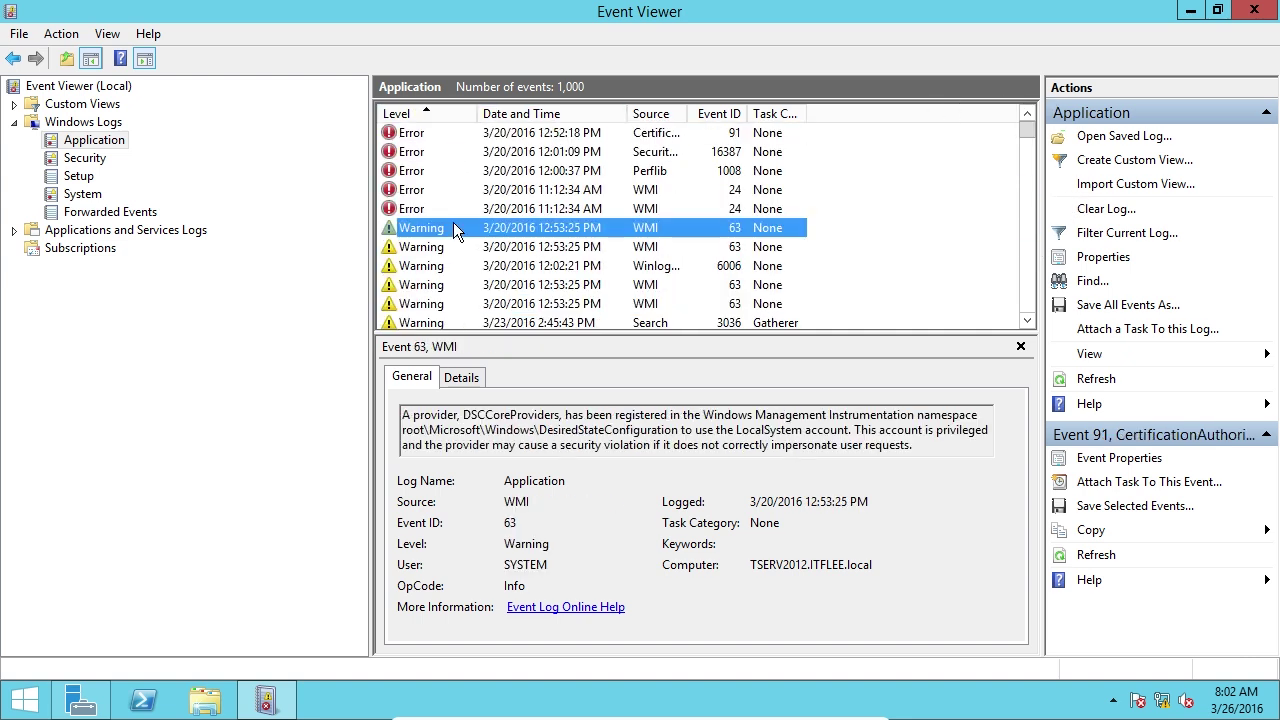
left_click(445, 286)
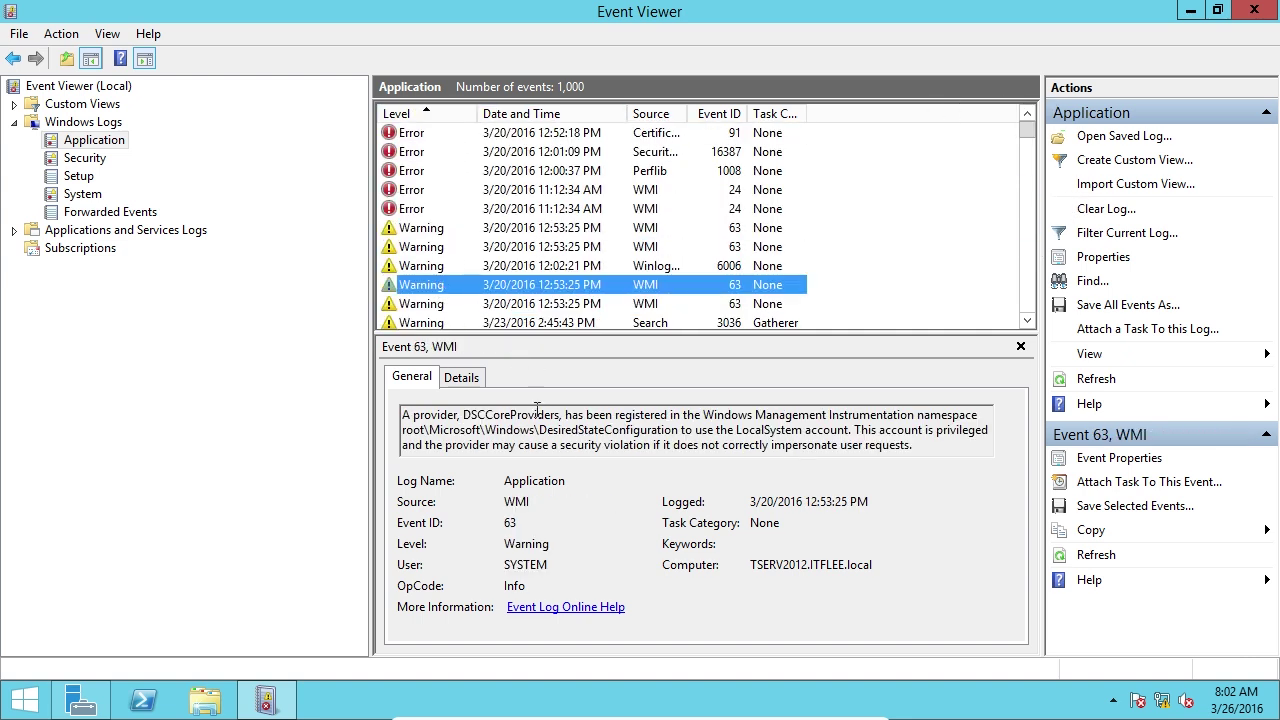
left_click(565, 153)
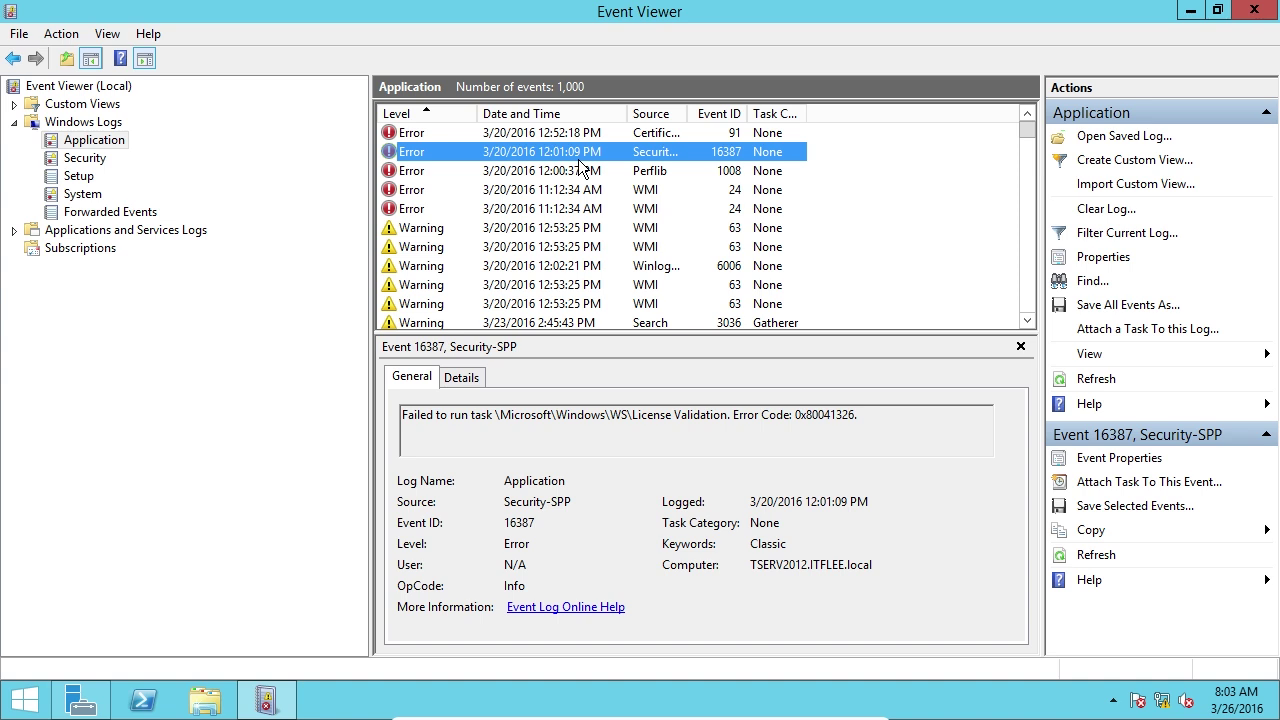
Step: Clear the Application log without saving its contents
right_click(104, 143)
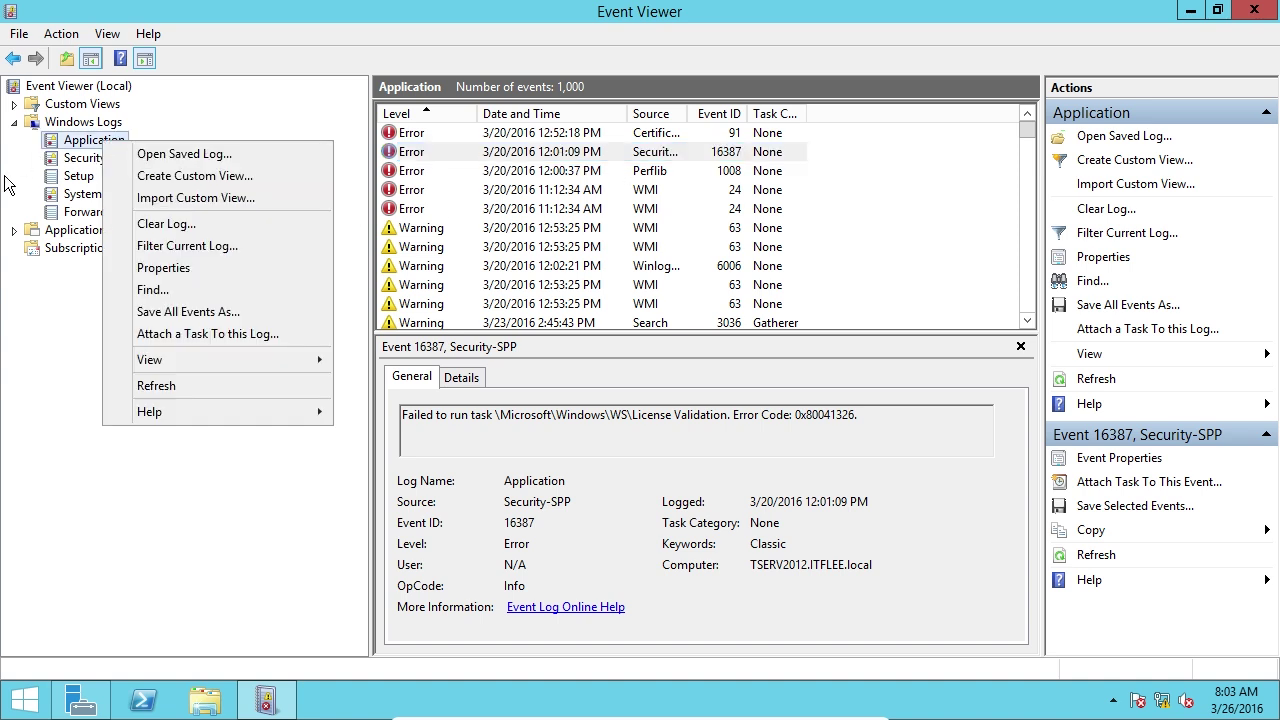
left_click(198, 224)
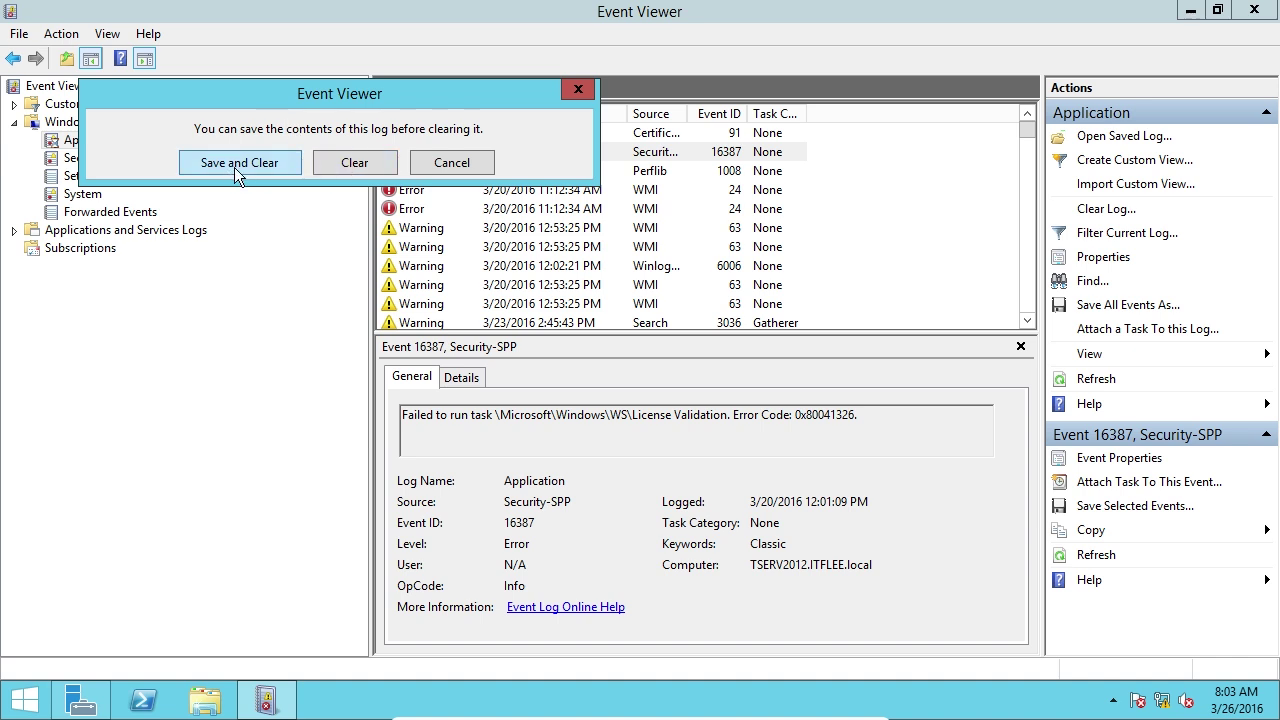
left_click(351, 164)
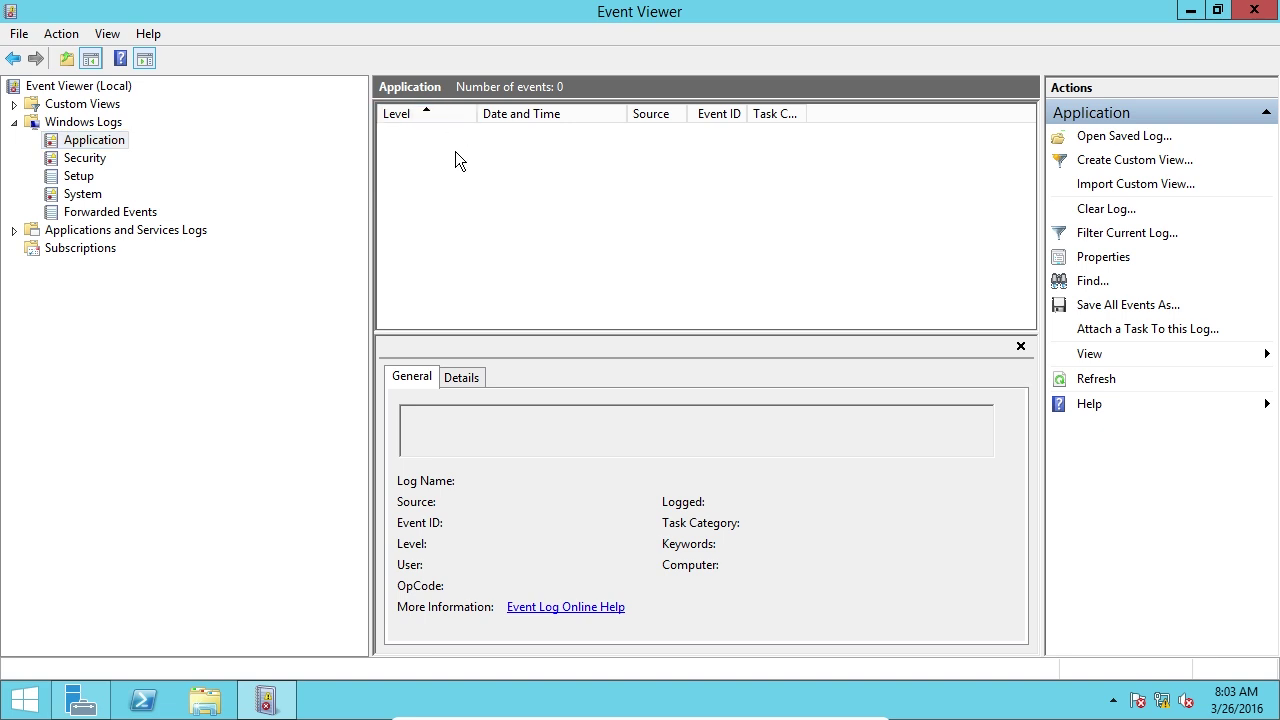
Step: Open the Security log and clear its events without saving them
left_click(84, 160)
right_click(84, 160)
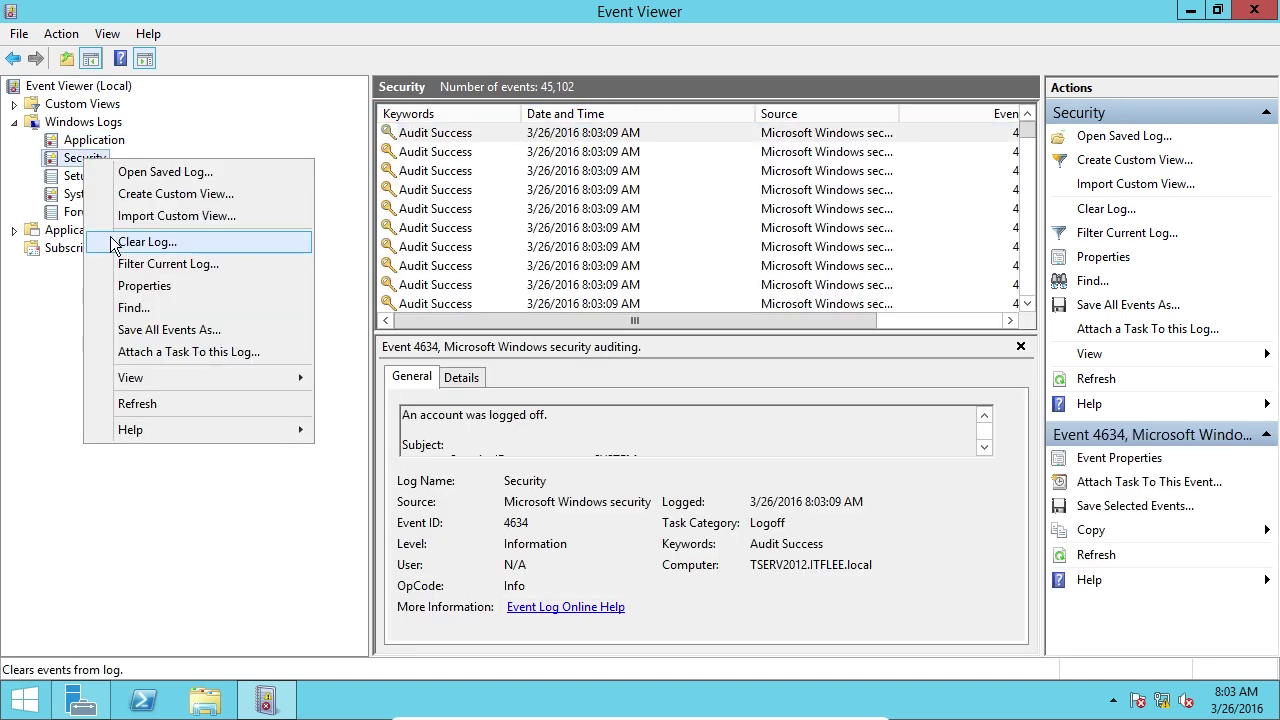
left_click(112, 246)
left_click(386, 196)
Step: Examine the Security log's event 1102 to read what was recorded and which account cleared the log
left_click(556, 142)
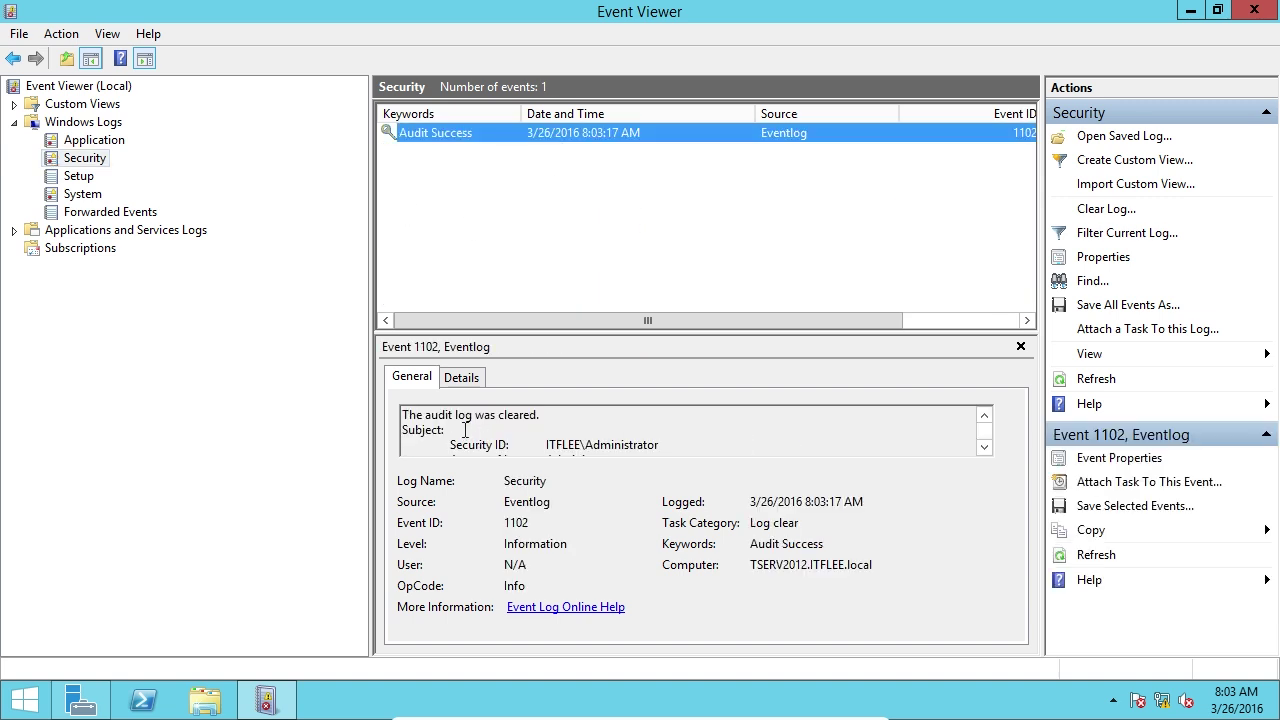
left_click_drag(425, 415, 537, 416)
left_click(537, 418)
scroll(540, 425, "down", 2)
scroll(560, 435, "up", 2)
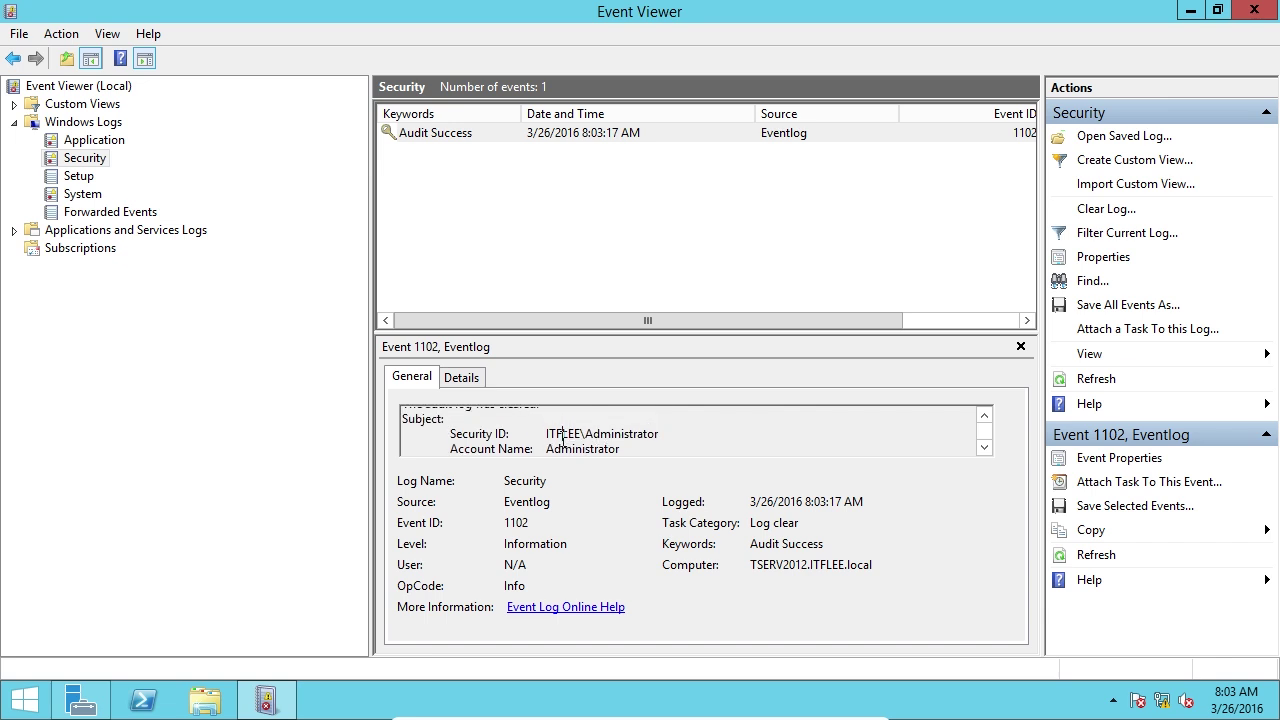
double_click(625, 433)
scroll(623, 436, "down", 2)
Step: Deselect the log-clear event and refresh the Security log to load newly recorded events
left_click(579, 223)
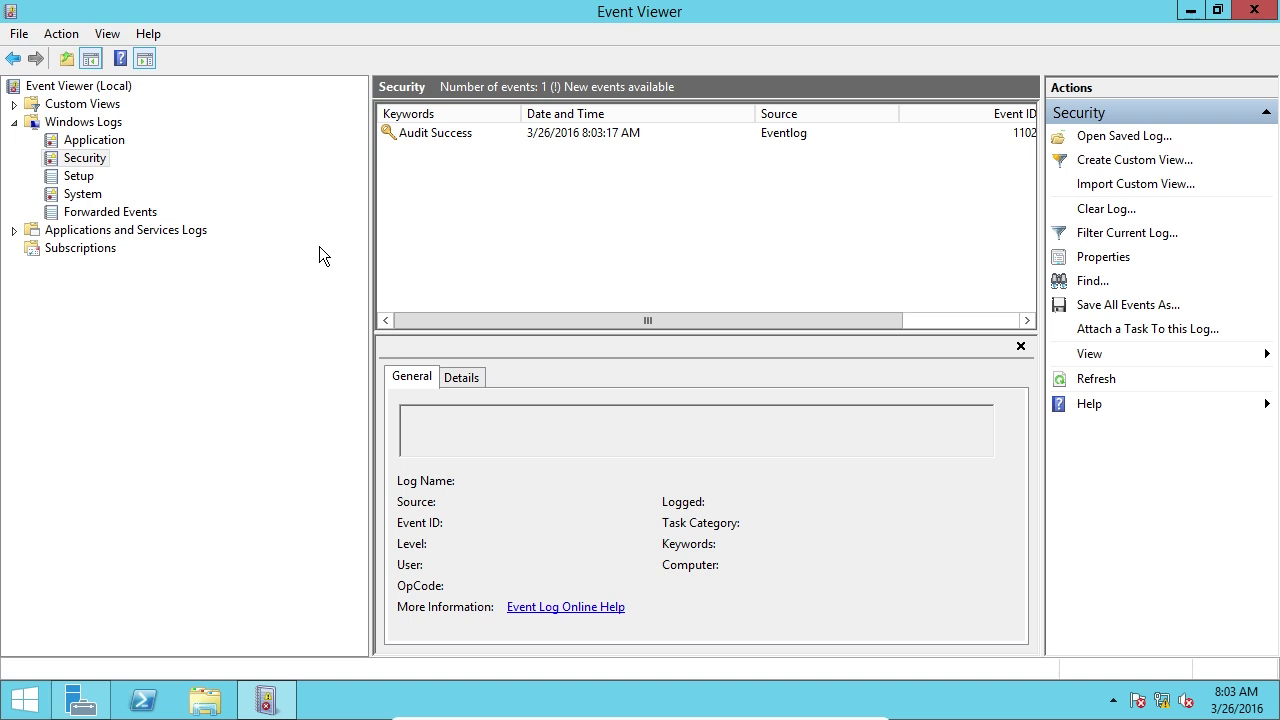
key("F5")
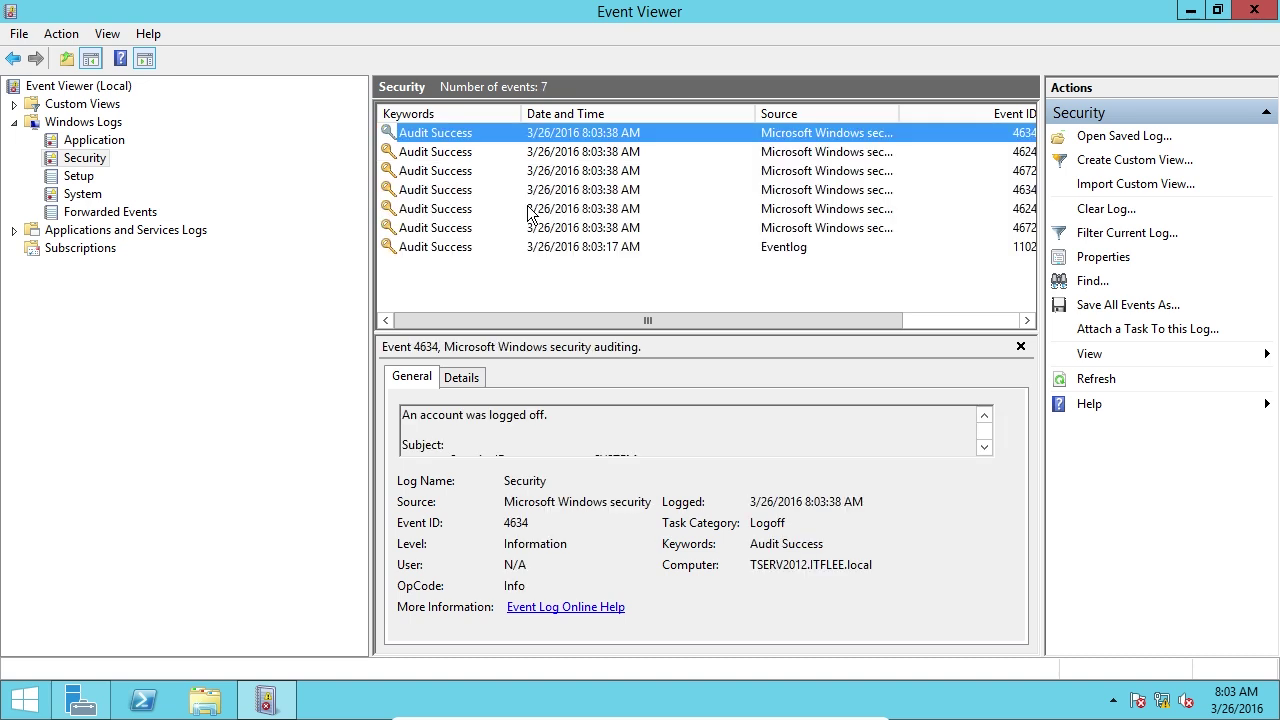